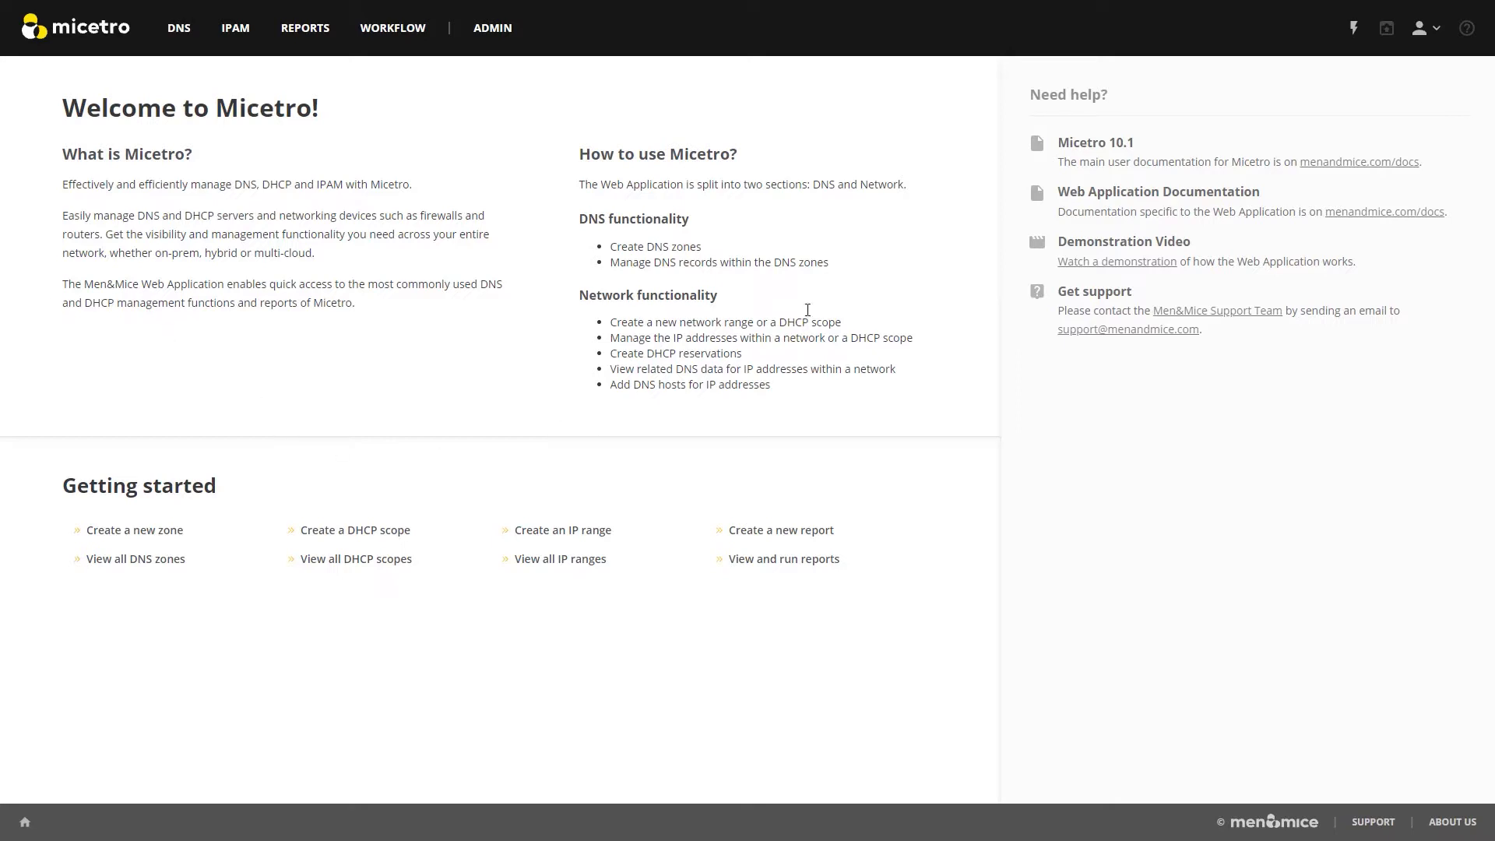
Open the list of roles in the access management configuration.
{"action": "left_click", "coordinate": [493, 30]}
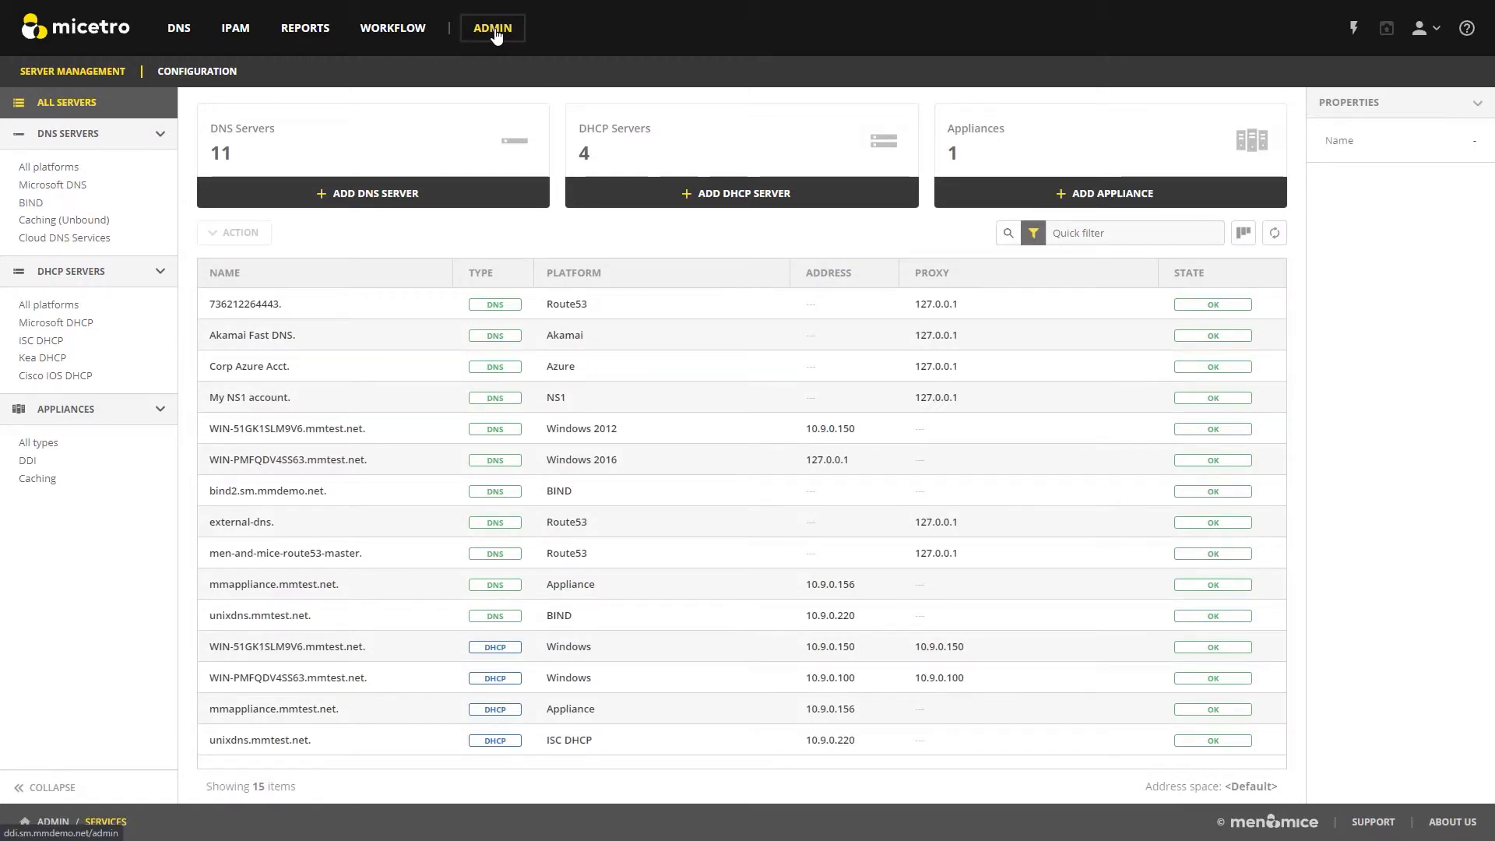
{"action": "left_click", "coordinate": [232, 73]}
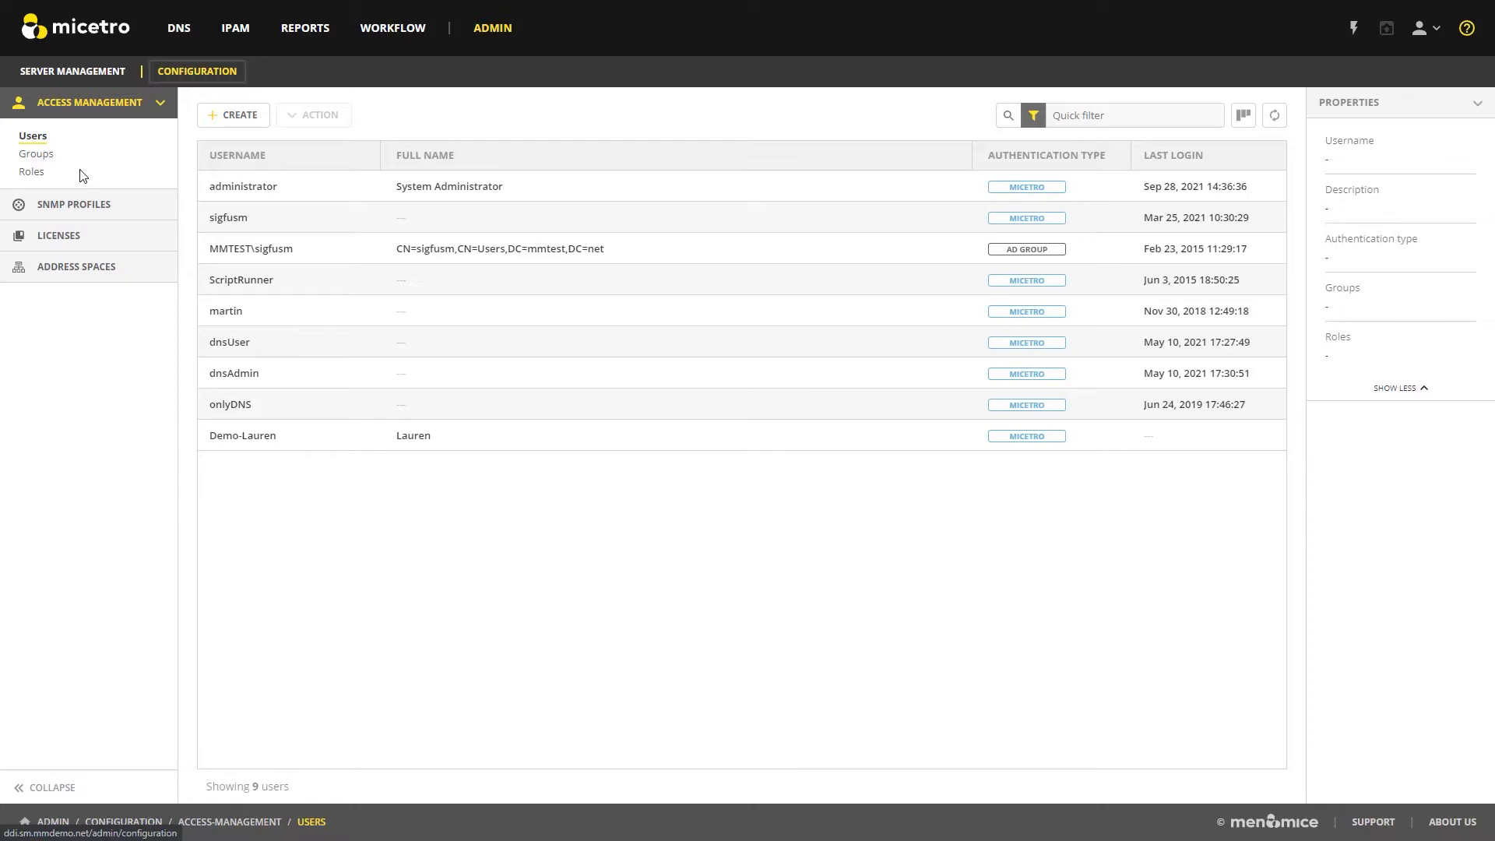
{"action": "left_click", "coordinate": [33, 172]}
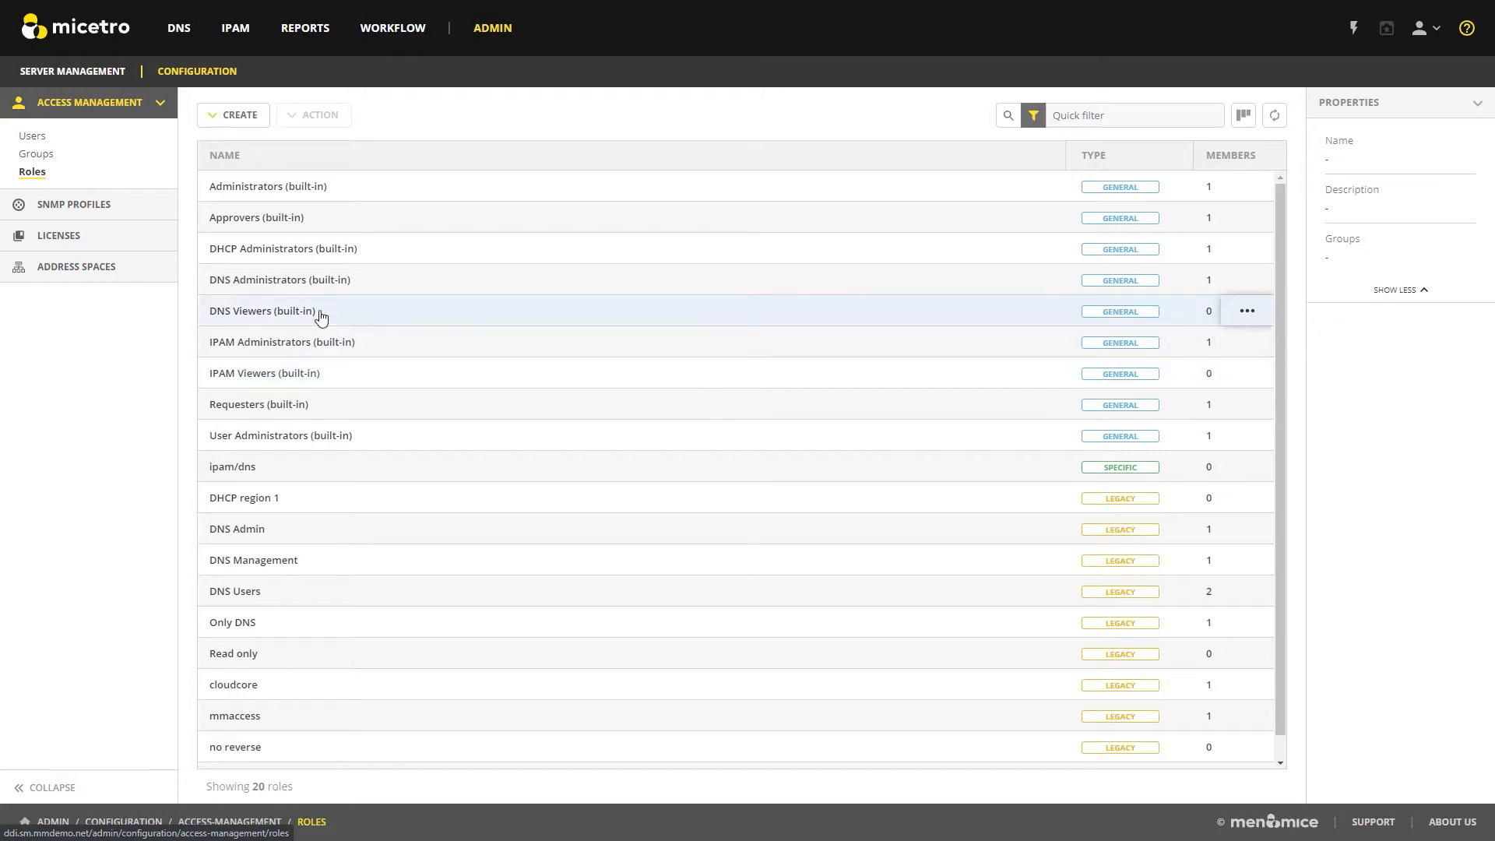
Start a new role named "Reservation Managers" with the description "Only makes DHCP reservations" and the Specific role type.
{"action": "left_click", "coordinate": [242, 123]}
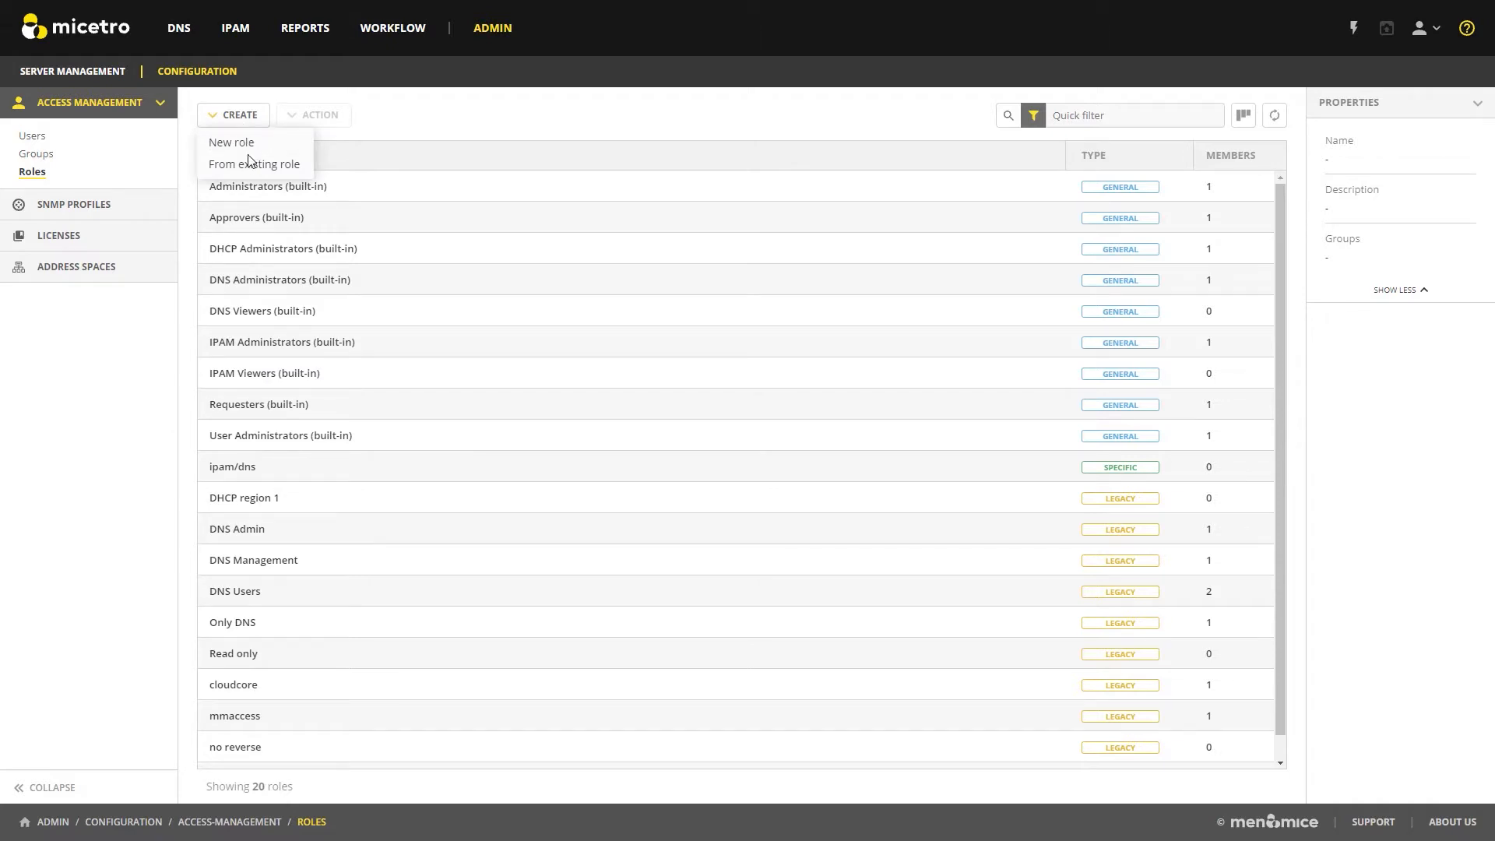
{"action": "left_click", "coordinate": [238, 144]}
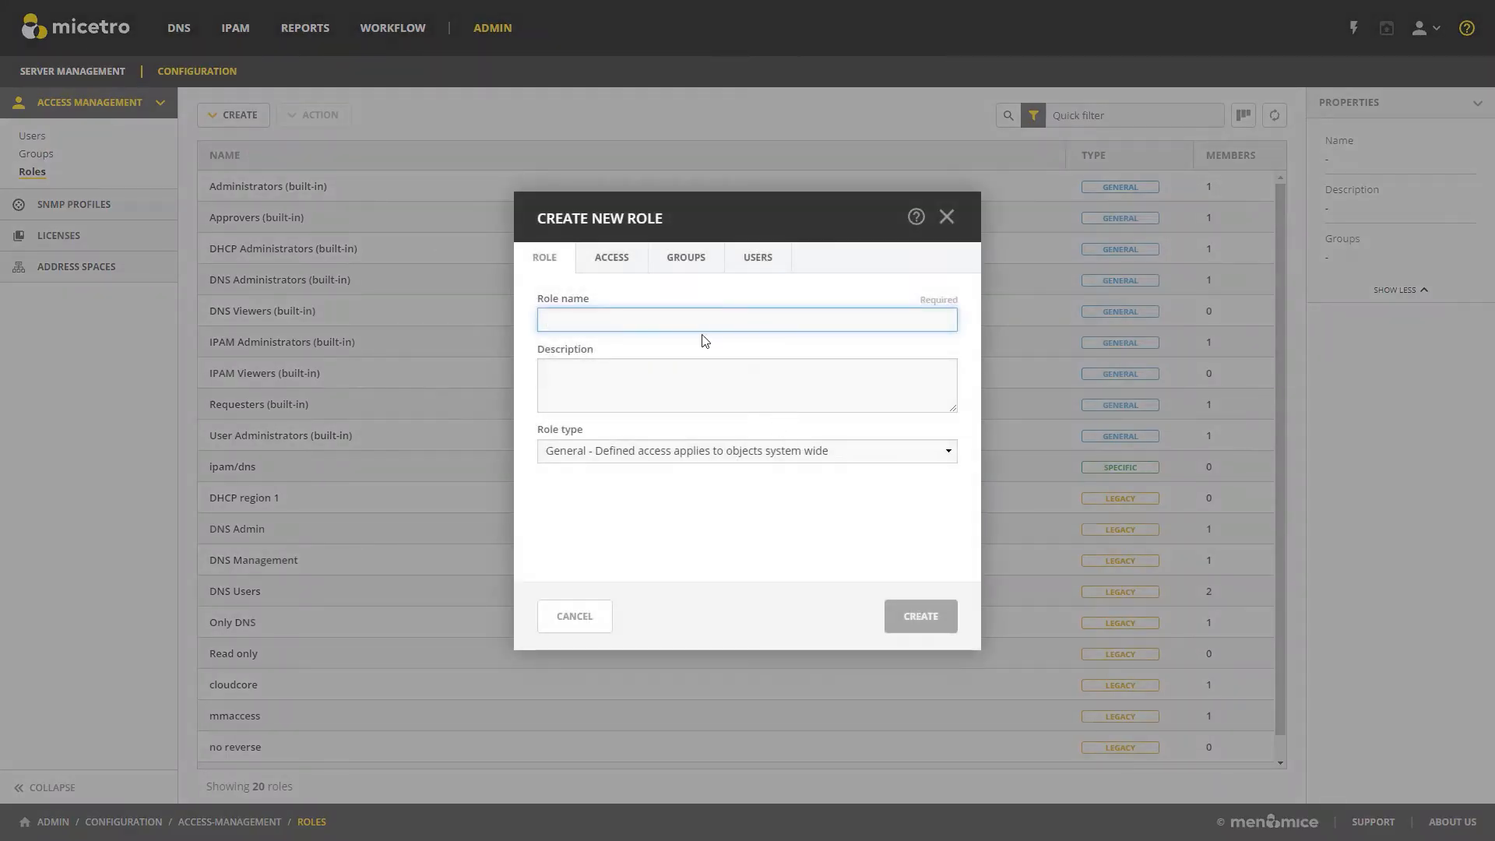
{"action": "type", "text": "Reservation"}
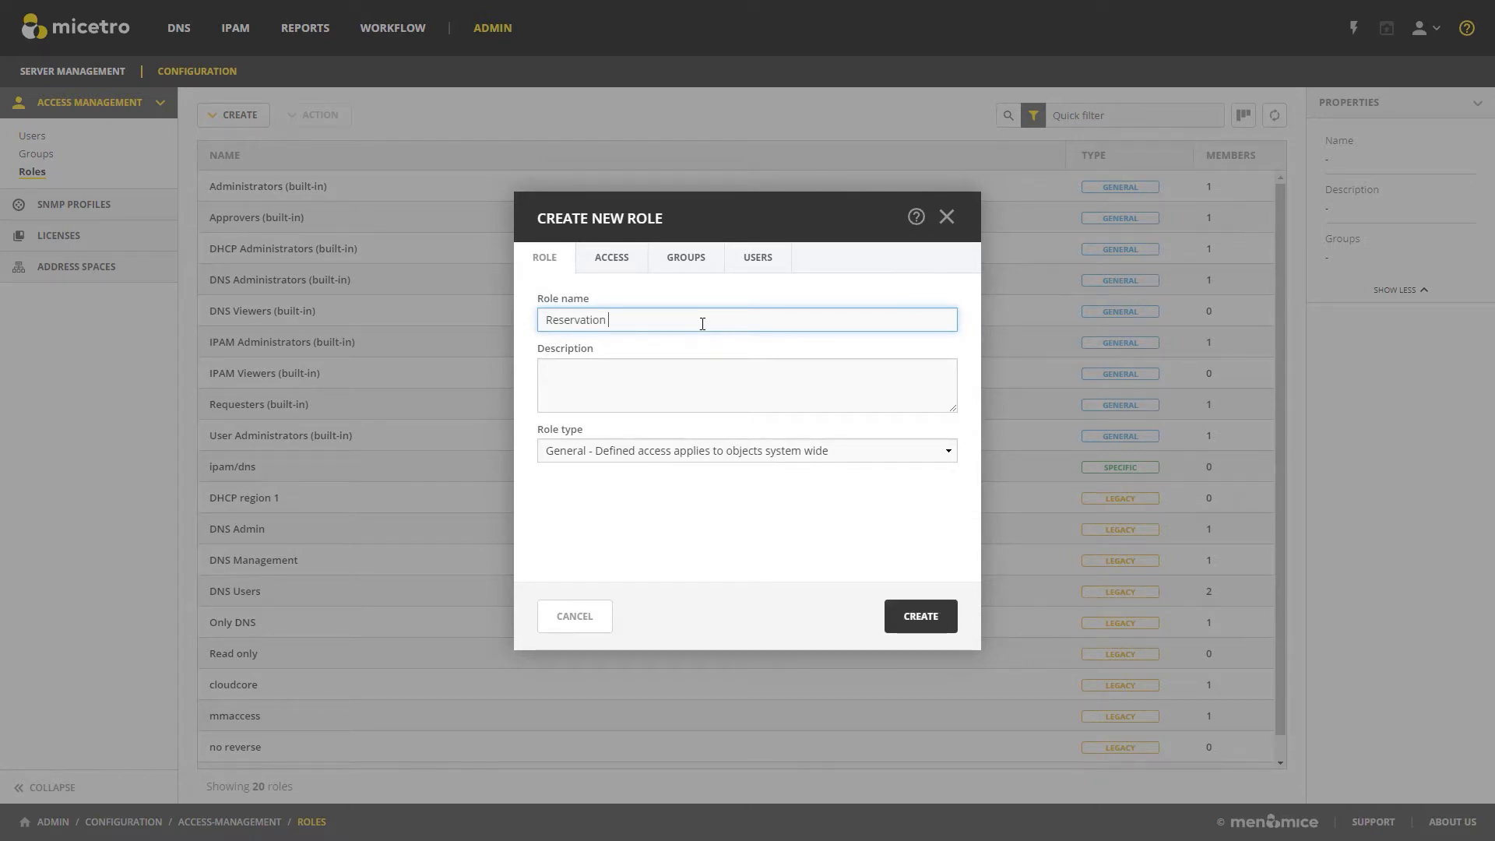
{"action": "type", "text": " Managers"}
{"action": "left_click", "coordinate": [665, 374]}
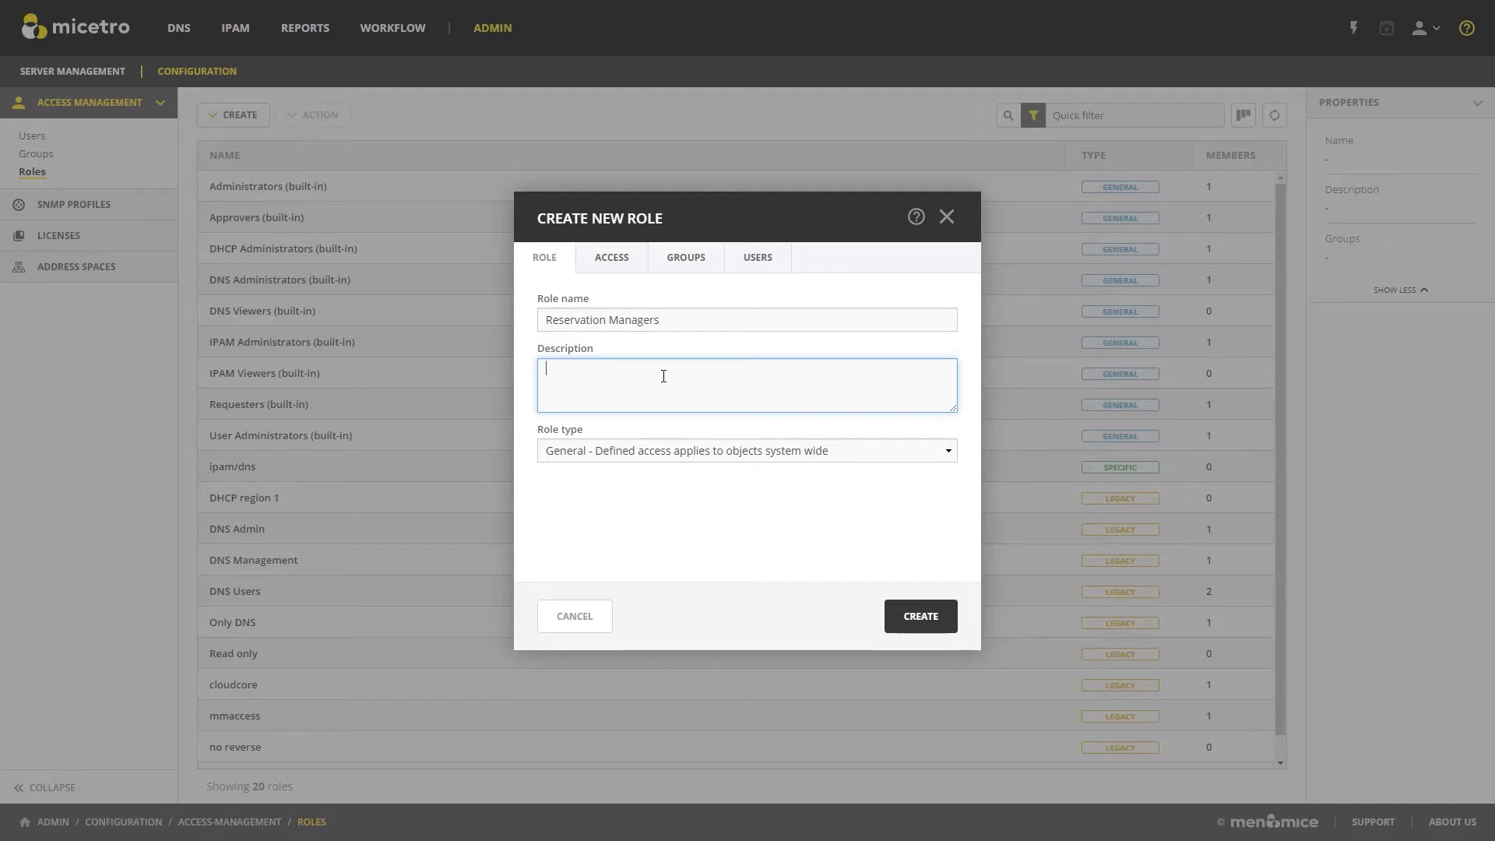
{"action": "type", "text": "Only makes DHCP reservations"}
{"action": "left_click", "coordinate": [762, 460]}
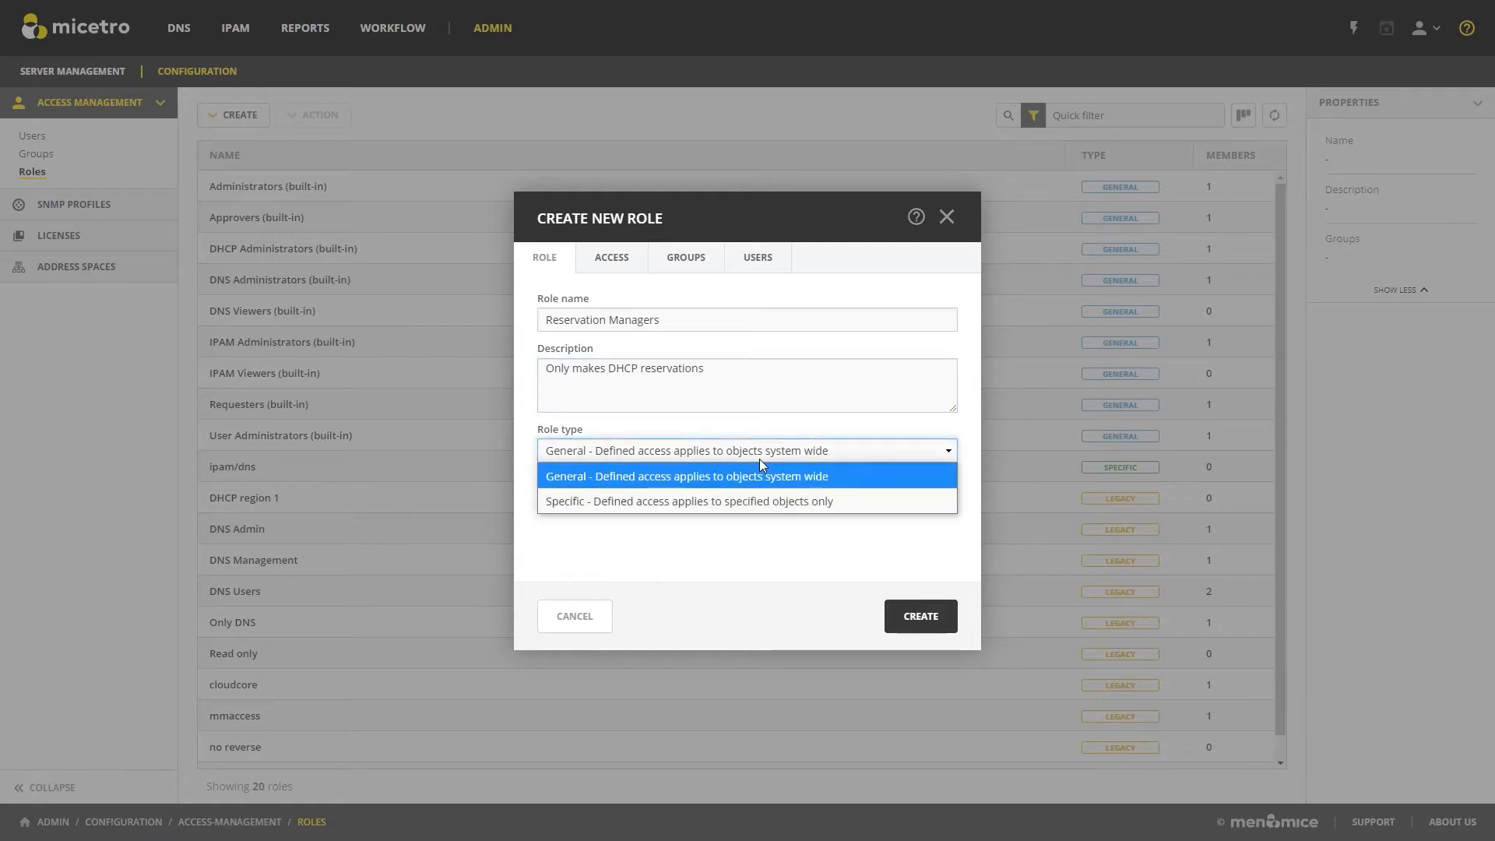
{"action": "left_click", "coordinate": [855, 502]}
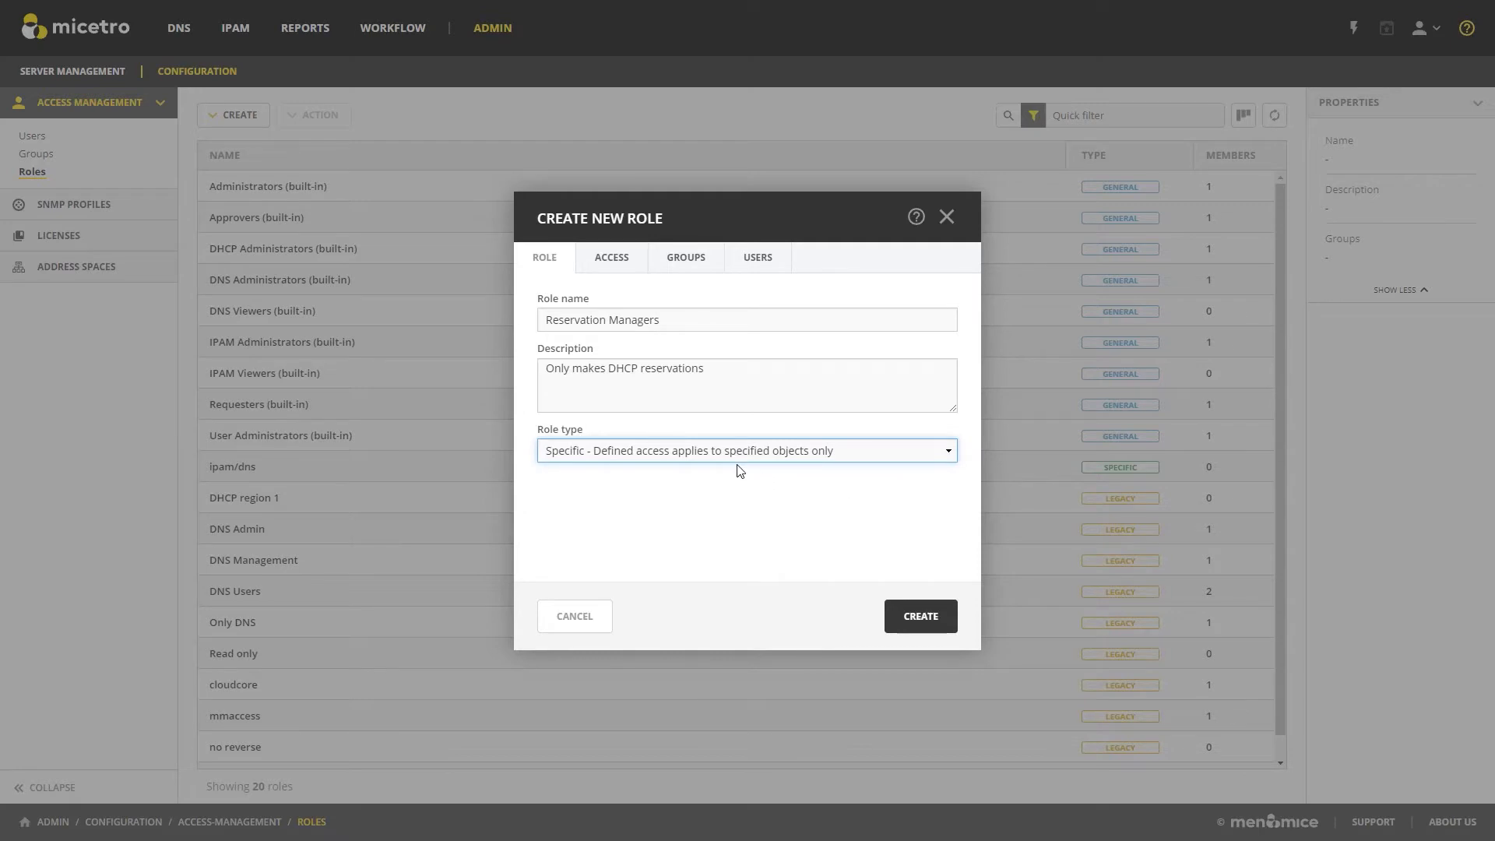
Grant the role the "Edit DHCP group reservations" permission for DHCP servers and review only its defined permissions.
{"action": "left_click", "coordinate": [620, 268]}
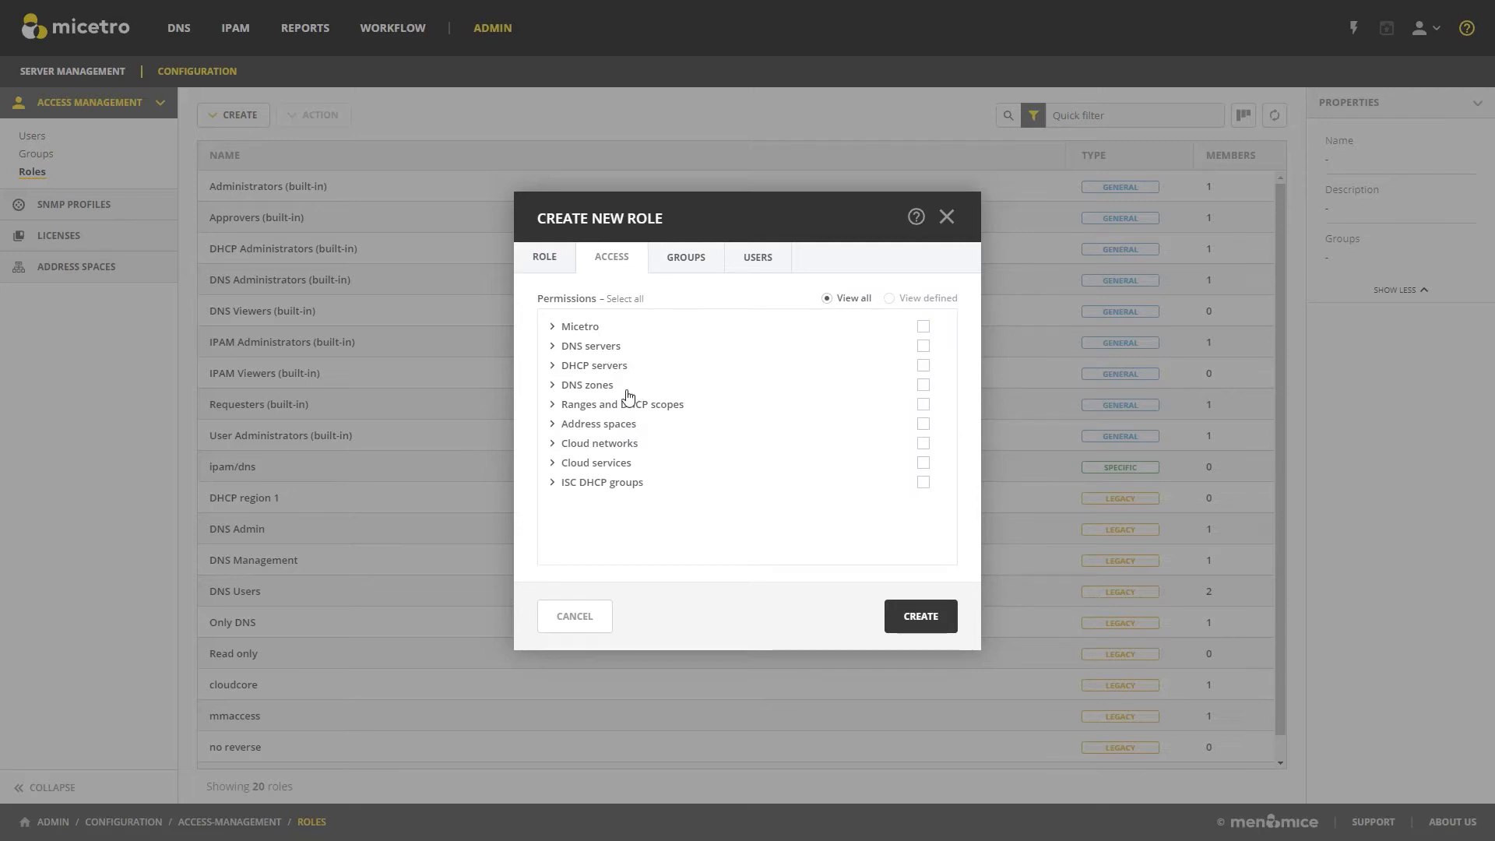
{"action": "left_click", "coordinate": [553, 366]}
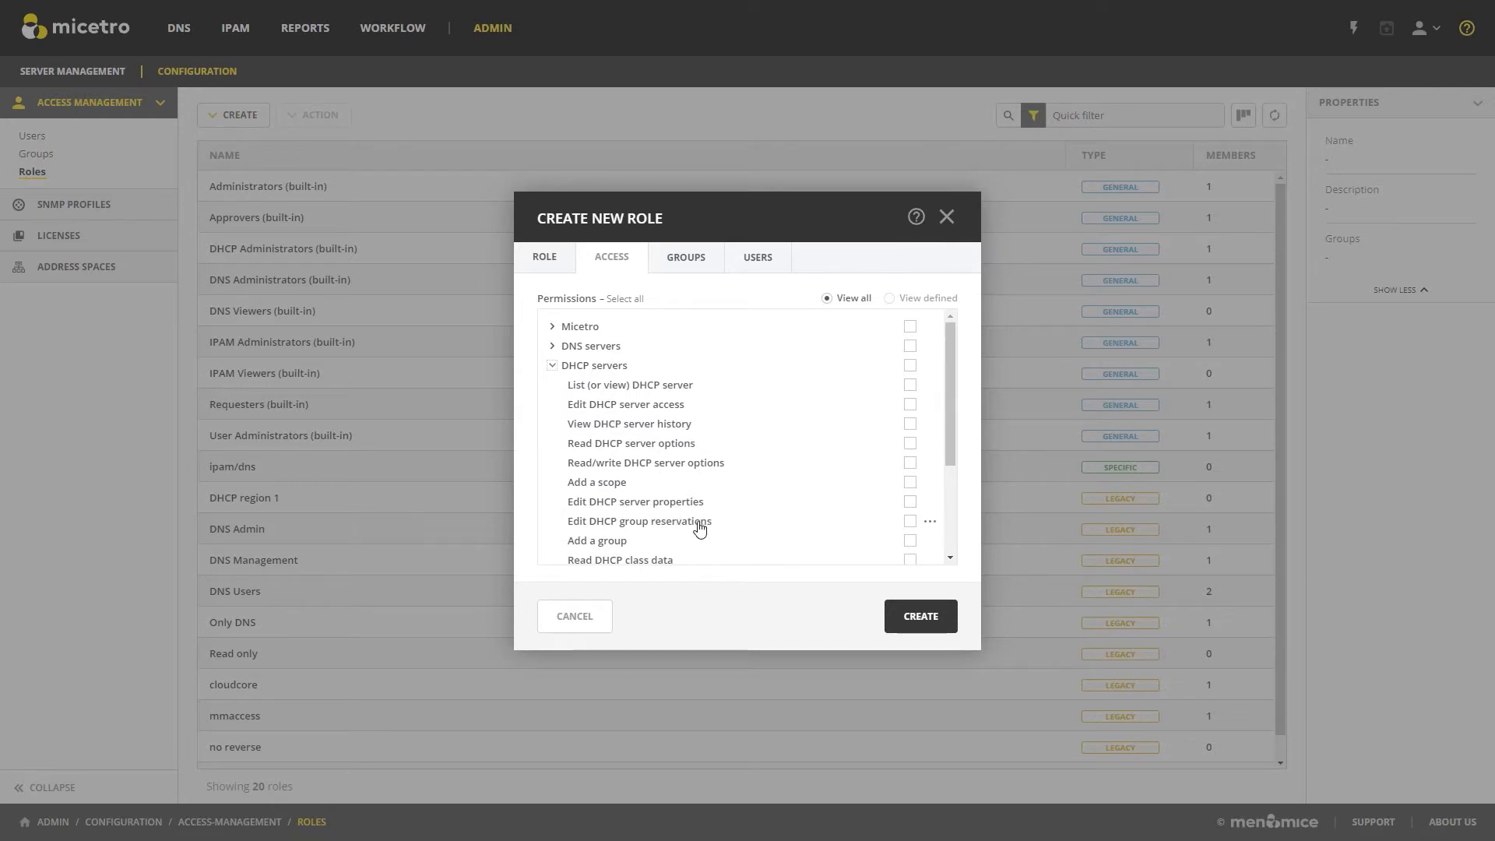
{"action": "left_click", "coordinate": [911, 522]}
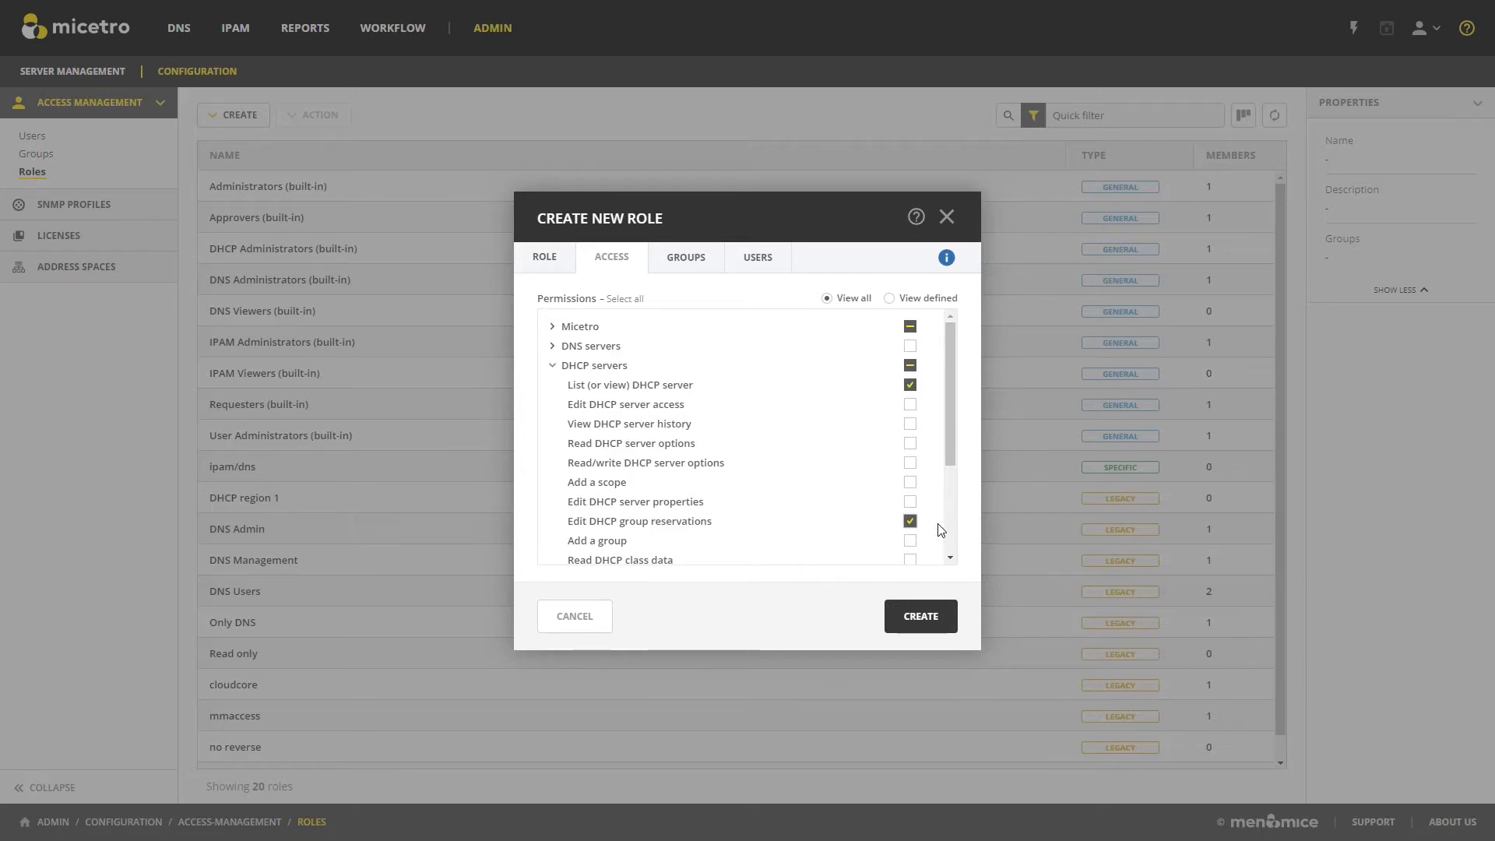
{"action": "mouse_move", "coordinate": [949, 262]}
{"action": "left_click", "coordinate": [889, 298]}
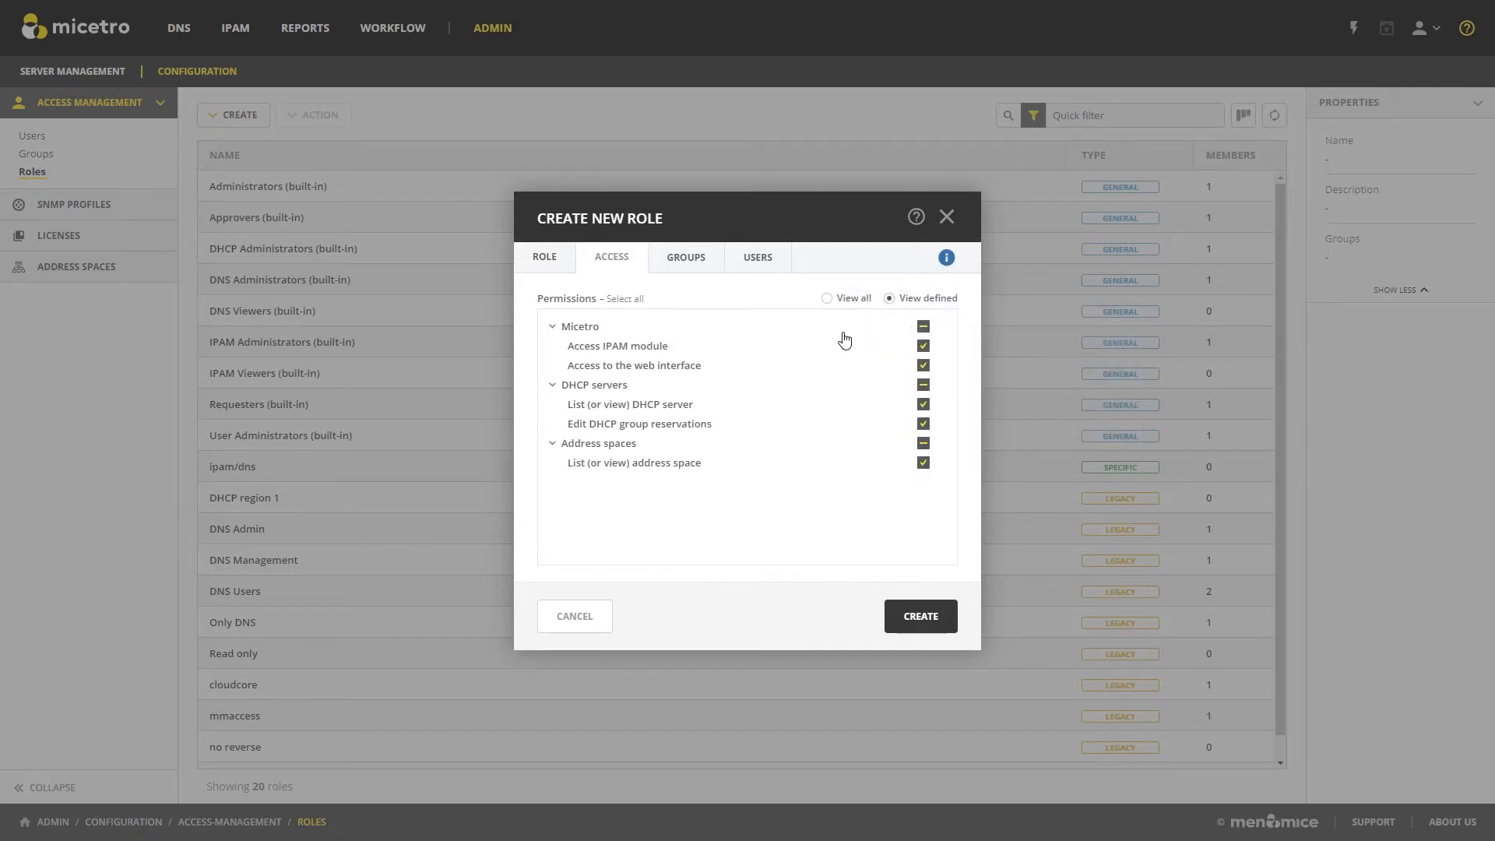
{"action": "left_click", "coordinate": [830, 301]}
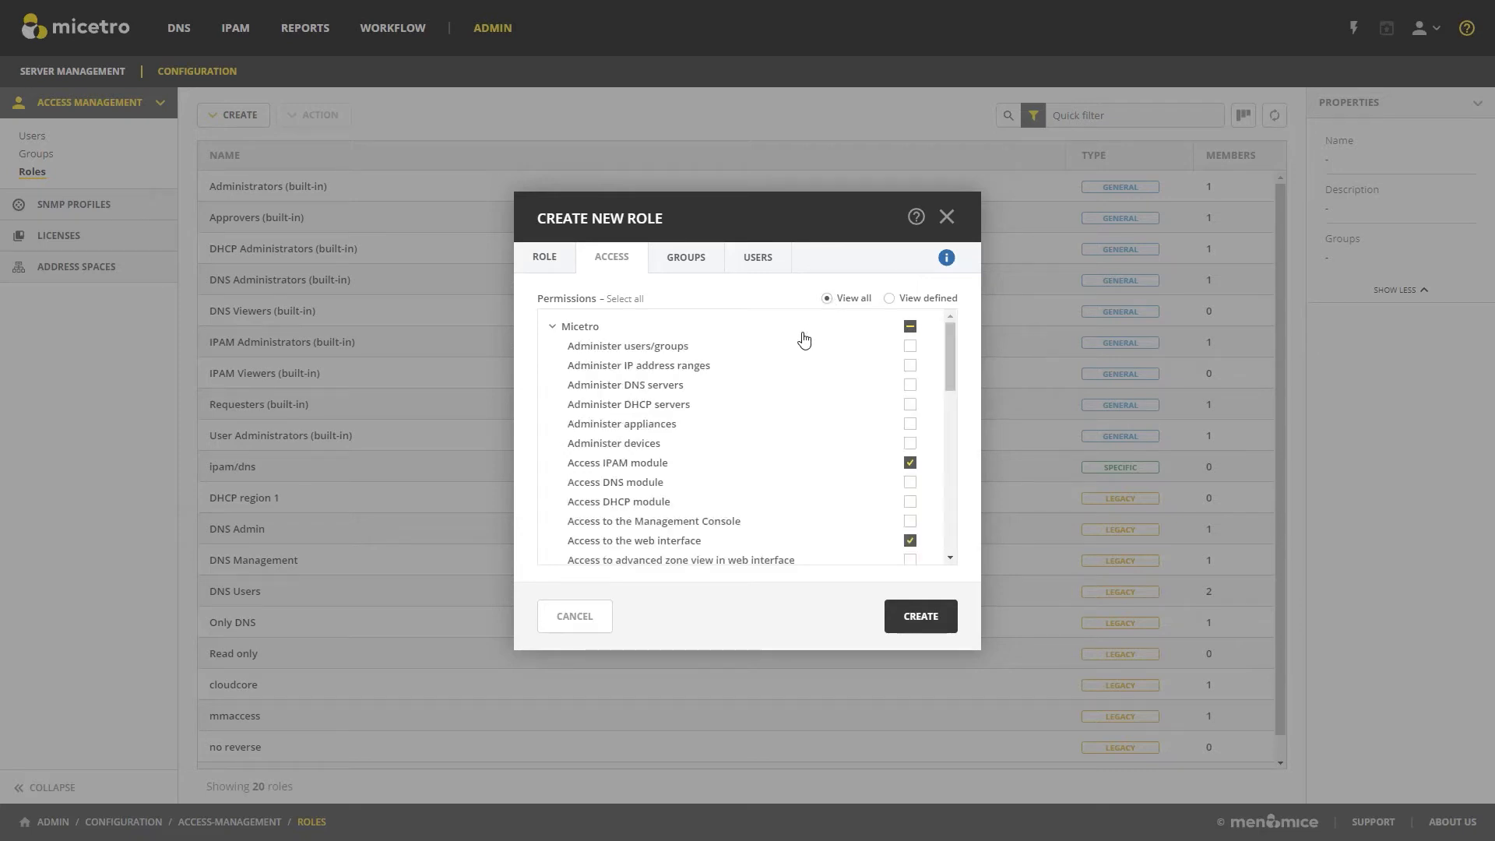
Block the "Edit DHCP server properties" permission among the role's DHCP server permissions.
{"action": "scroll", "coordinate": [778, 394], "scroll_direction": "down", "scroll_amount": 5}
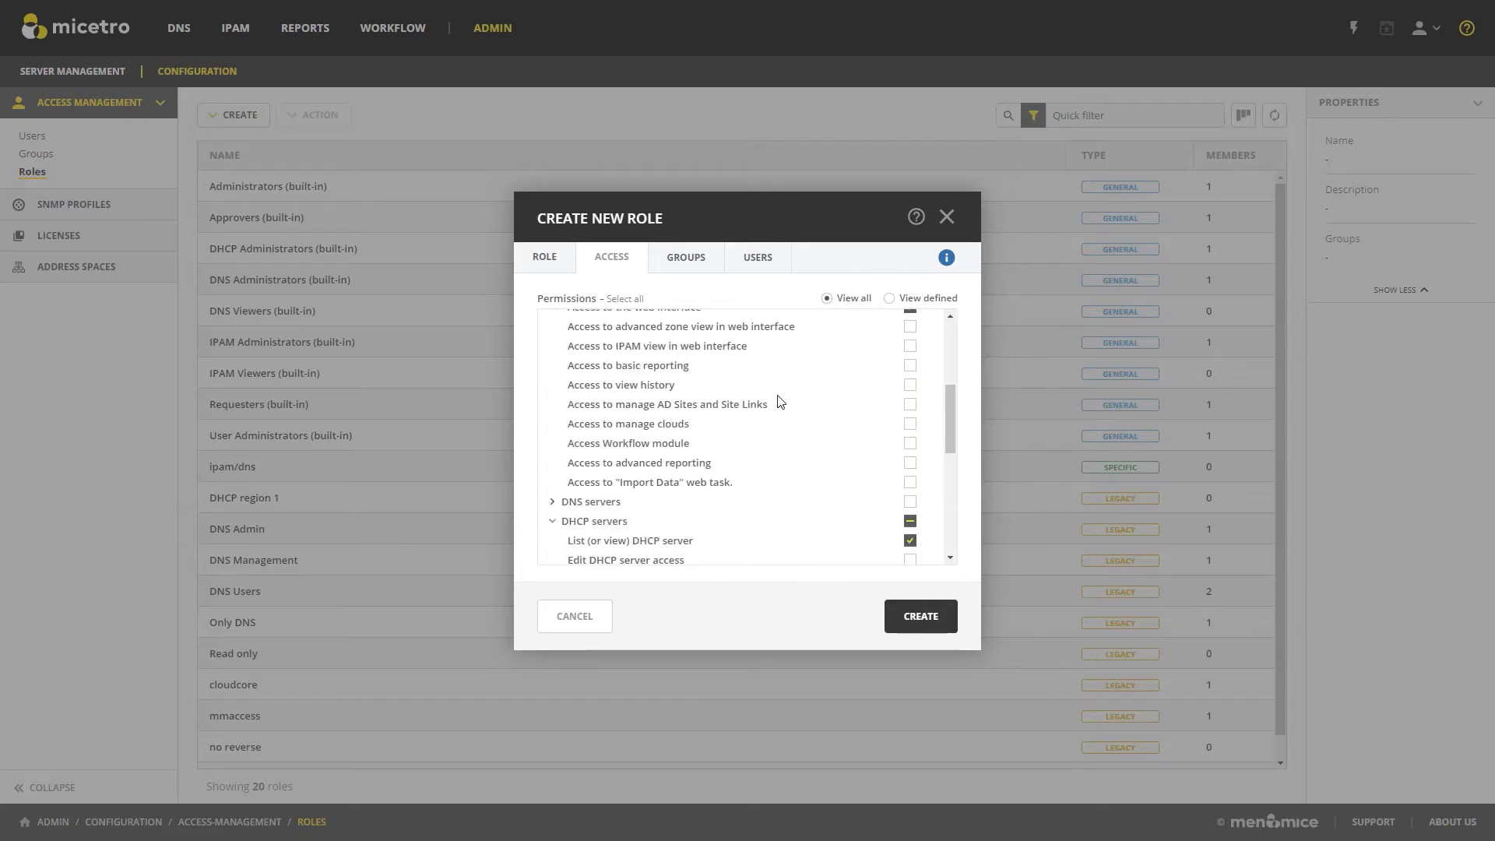
{"action": "scroll", "coordinate": [781, 402], "scroll_direction": "down", "scroll_amount": 2}
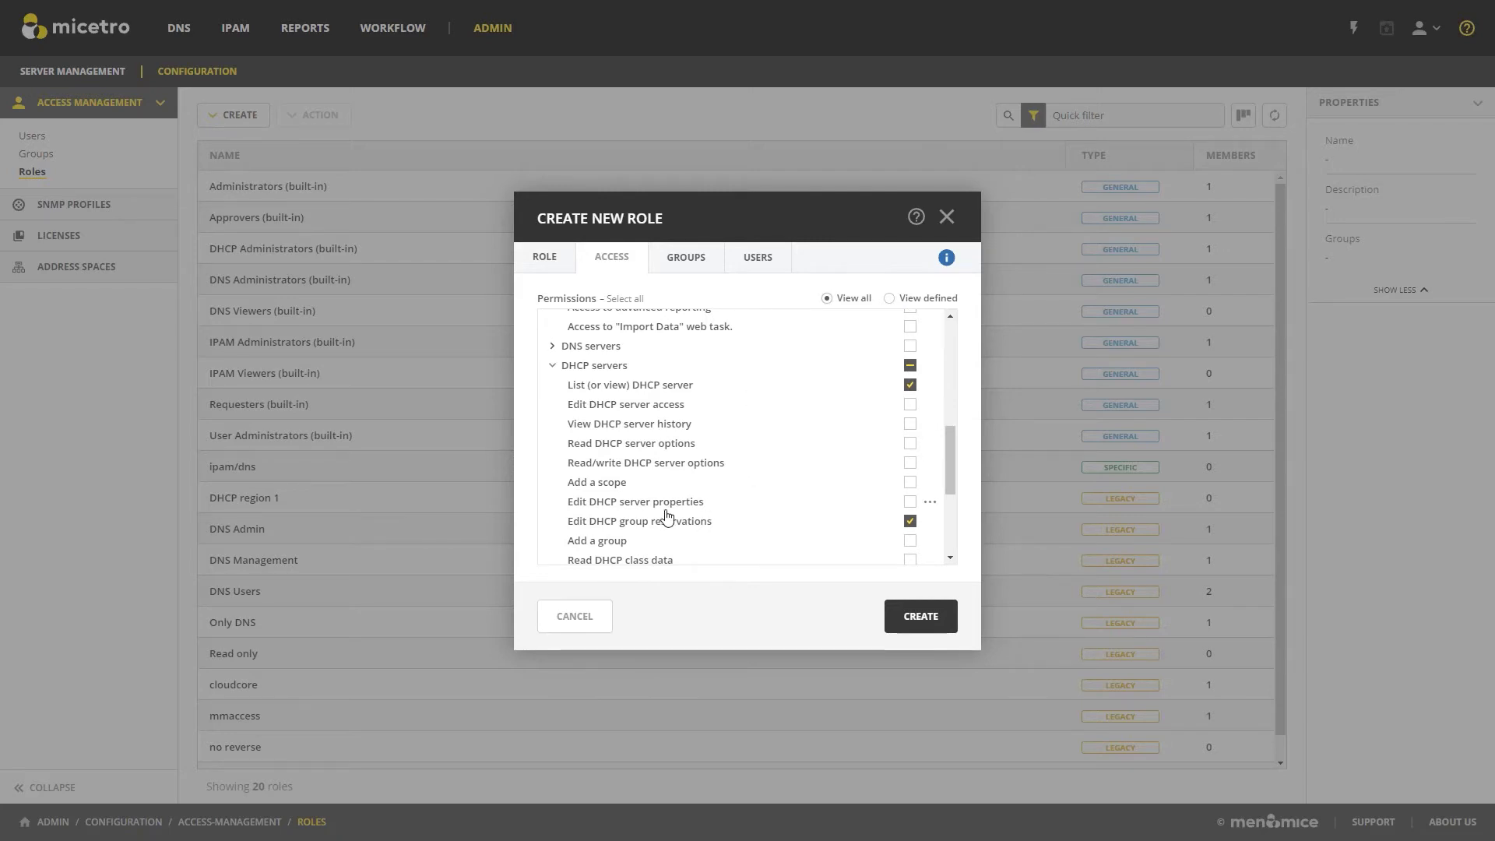
{"action": "left_click", "coordinate": [933, 506]}
{"action": "left_click", "coordinate": [967, 529]}
Unblock the "Edit DHCP server properties" permission and create the role without a save comment.
{"action": "left_click", "coordinate": [934, 504]}
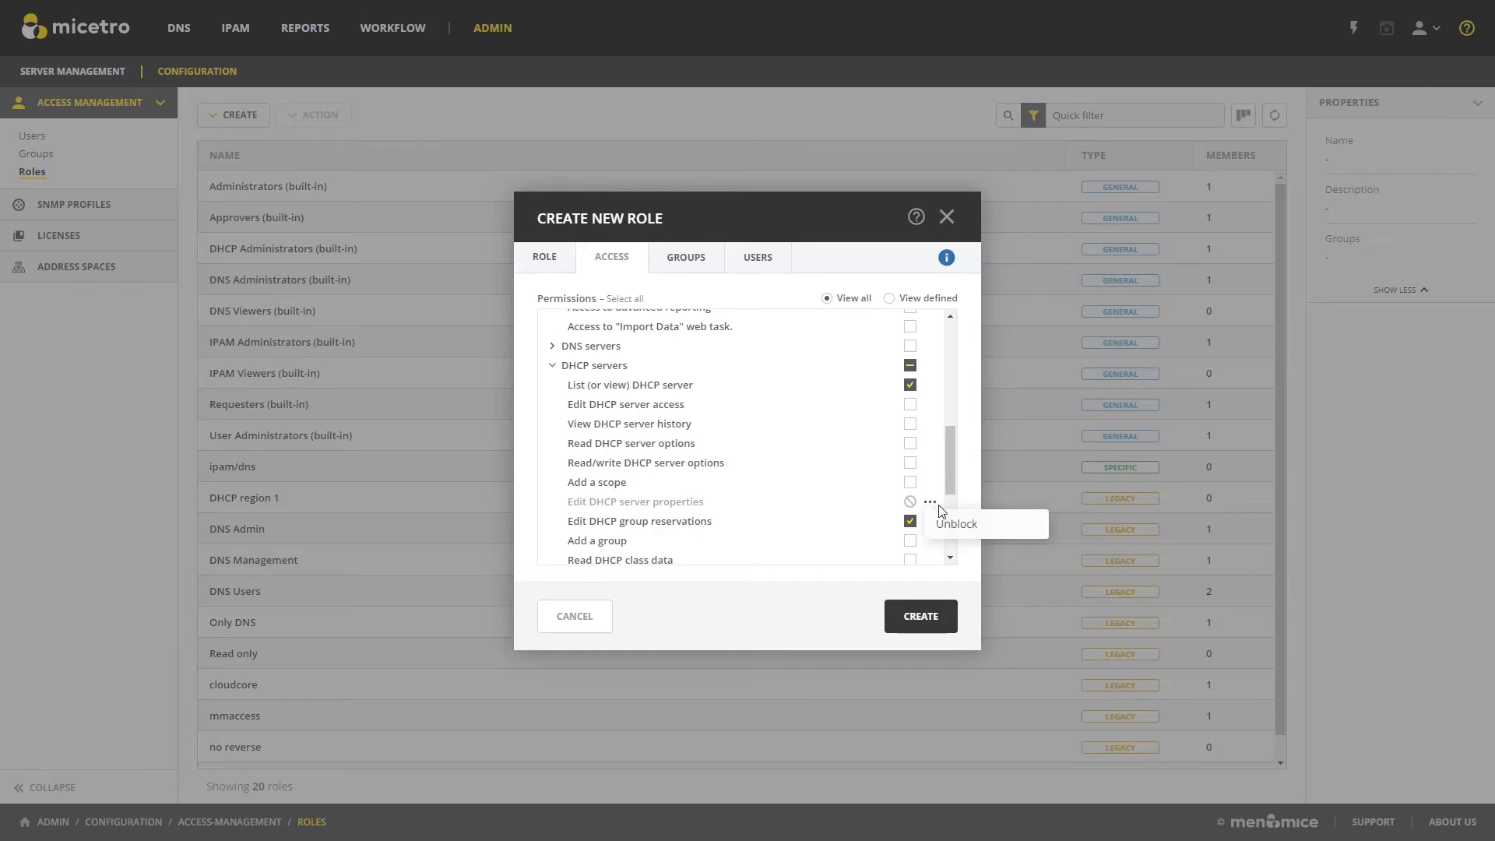
{"action": "left_click", "coordinate": [946, 525]}
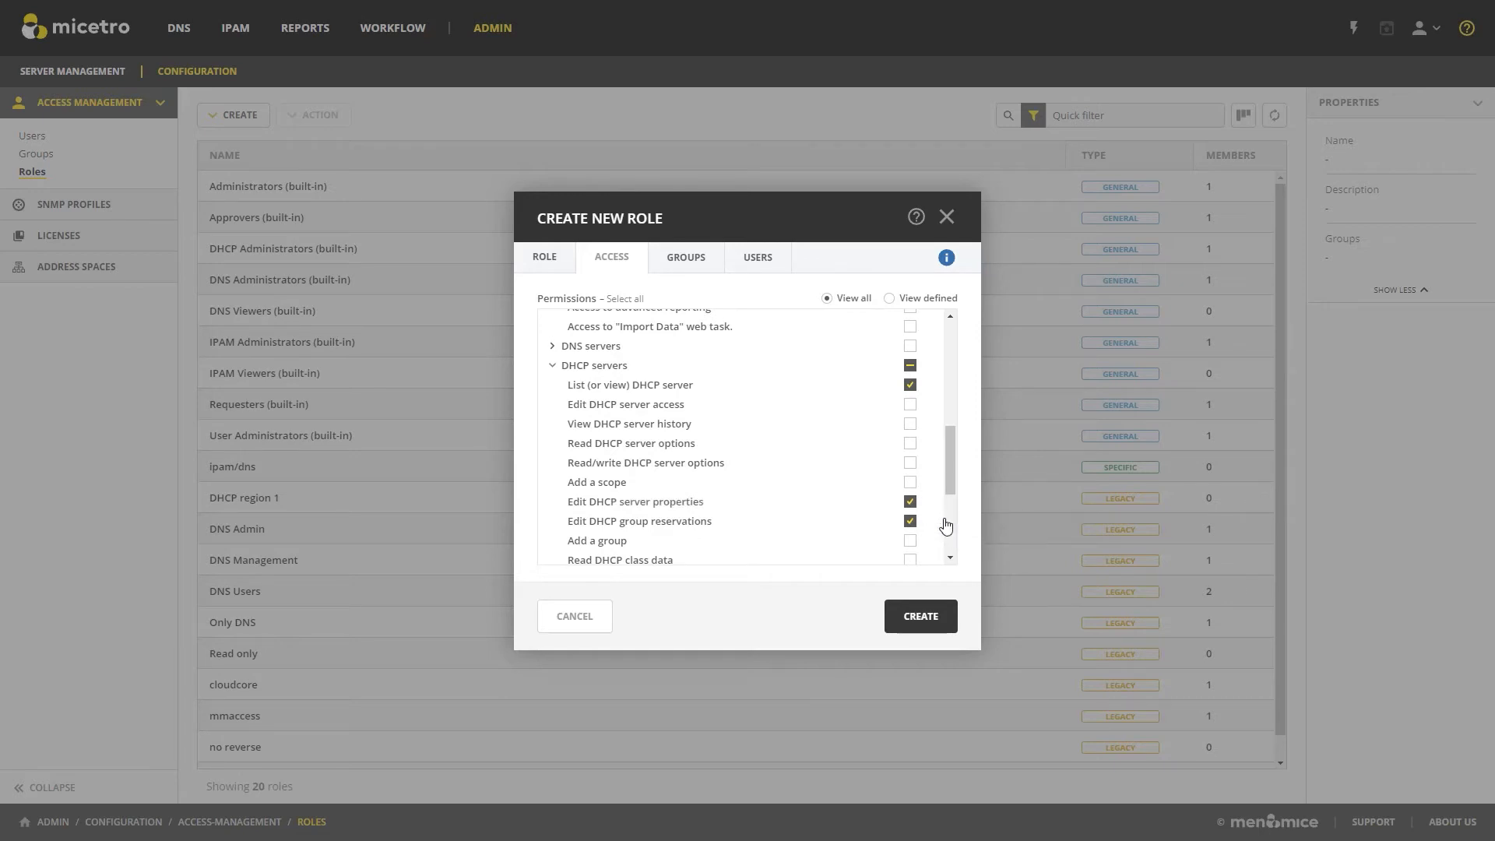
{"action": "left_click", "coordinate": [921, 618]}
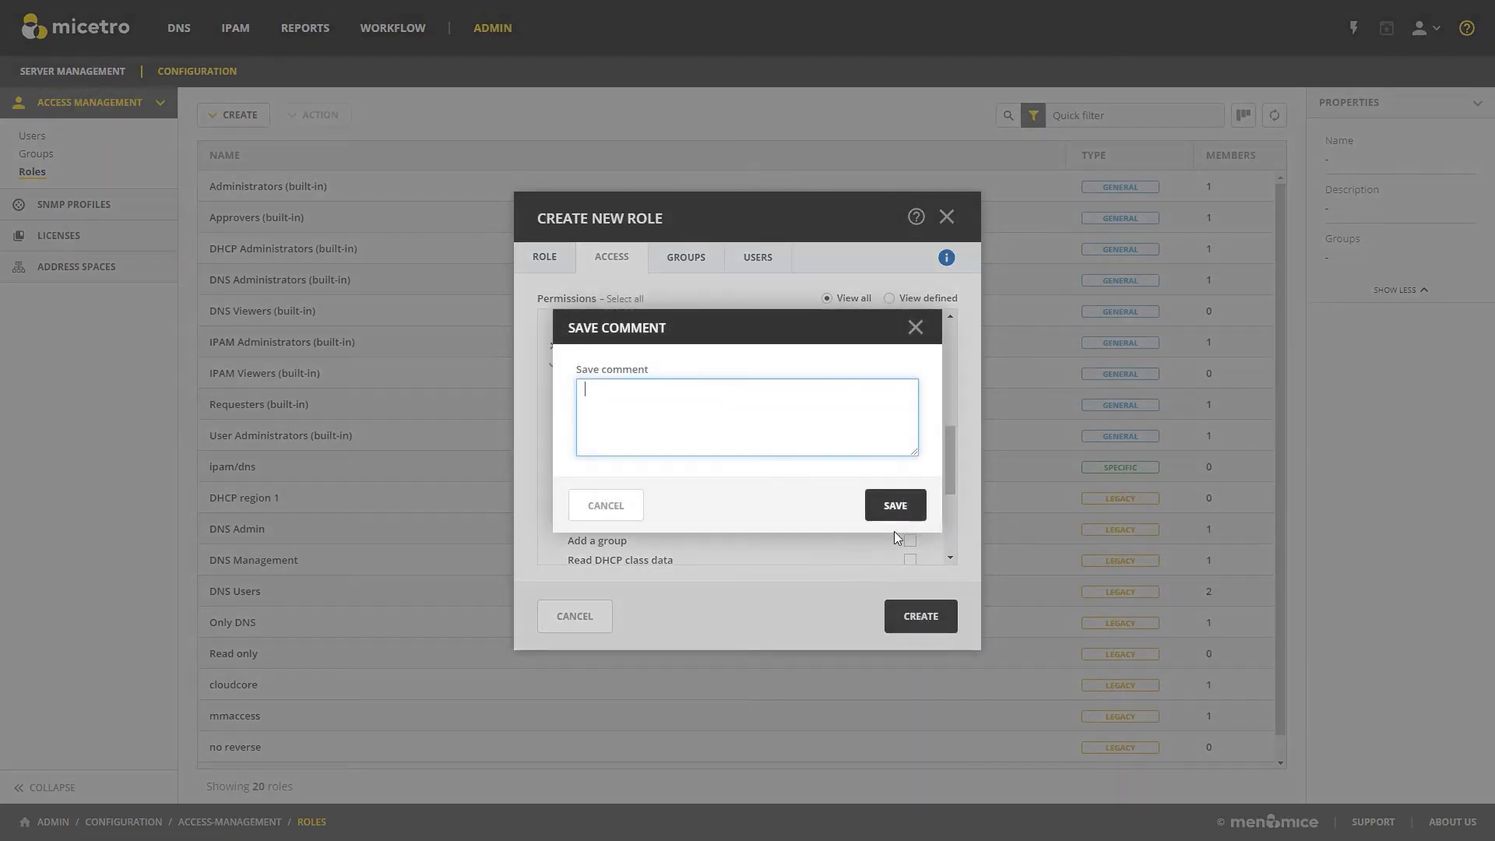
{"action": "left_click", "coordinate": [895, 503]}
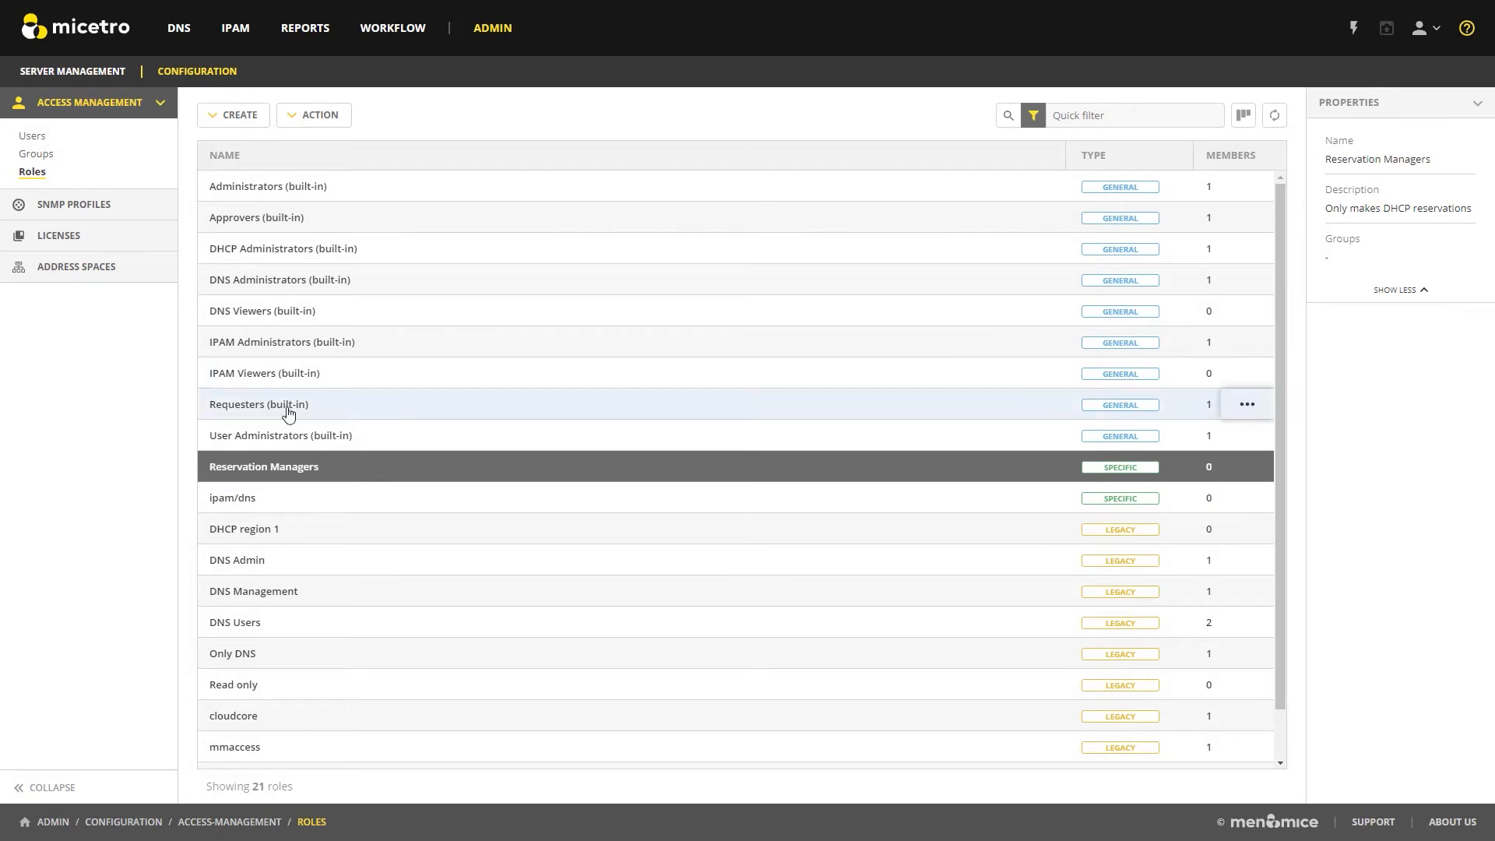
Assign the Reservation Managers role to the demo user at the end of the user list, saving without a comment.
{"action": "left_click", "coordinate": [35, 138]}
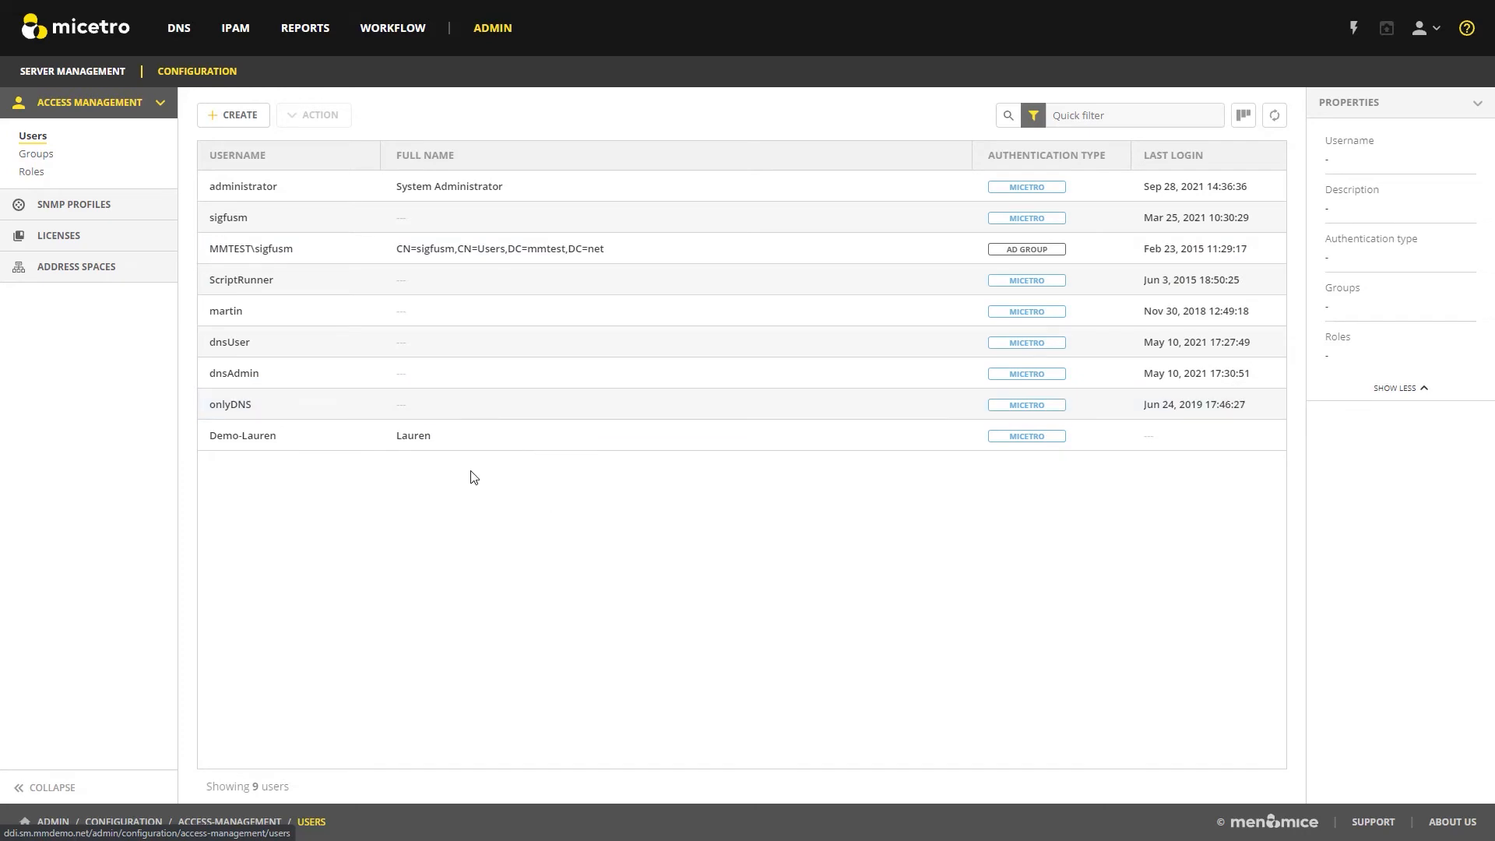
{"action": "left_click", "coordinate": [265, 440]}
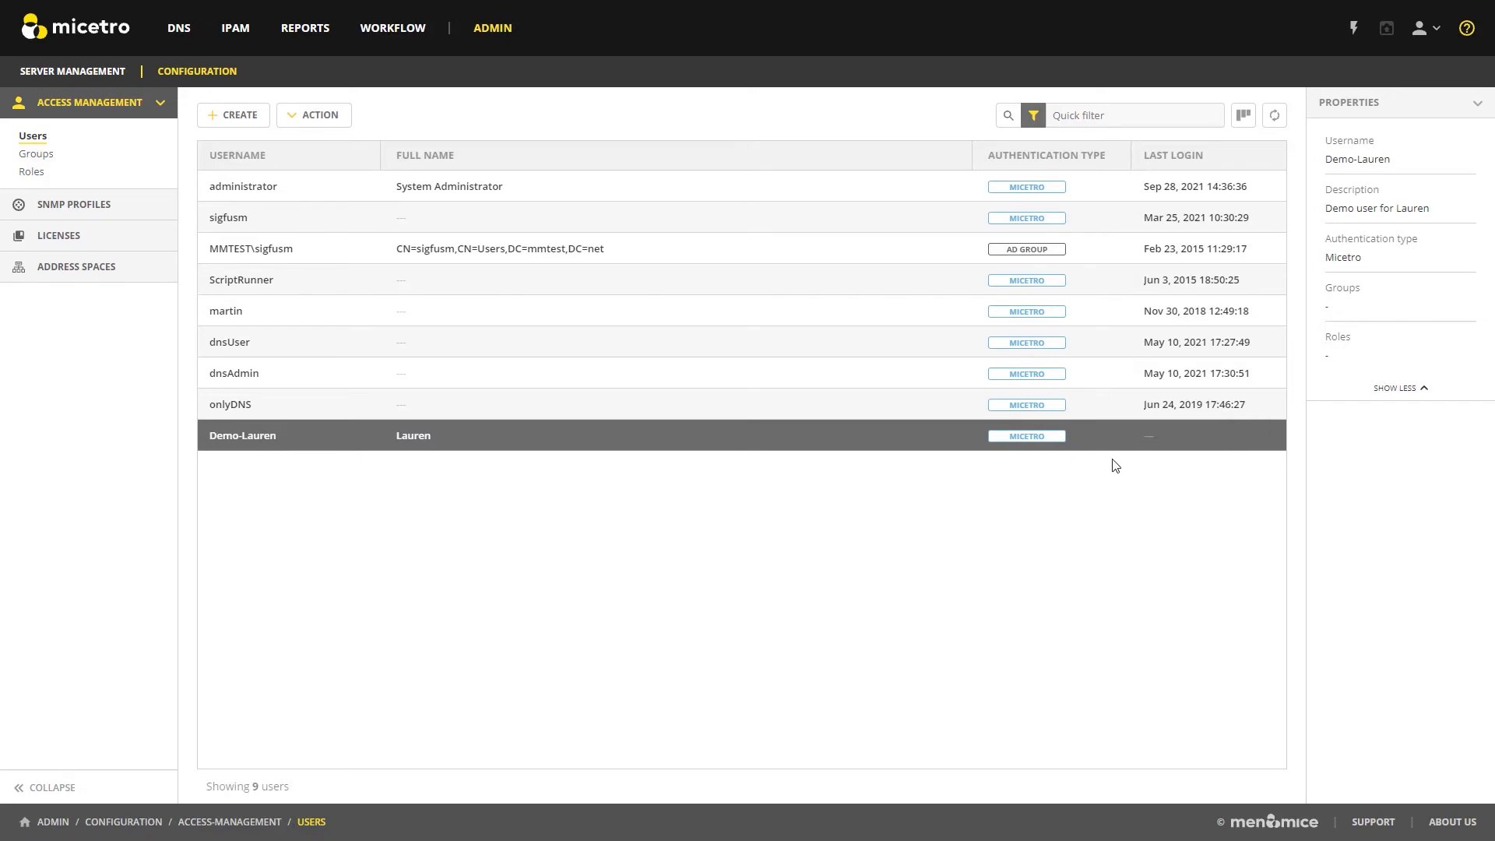
{"action": "left_click", "coordinate": [1261, 438]}
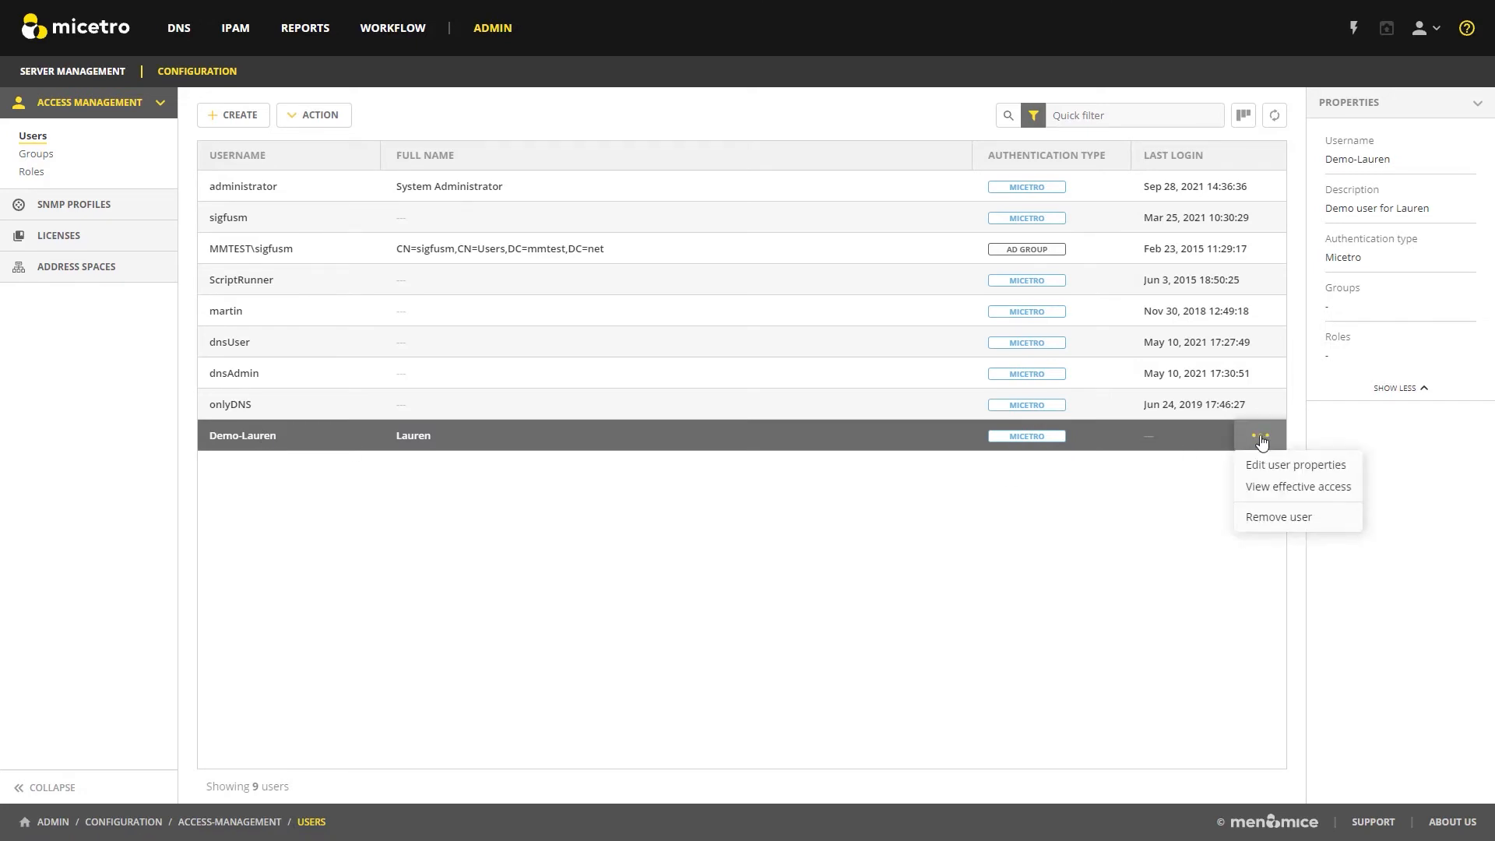
{"action": "left_click", "coordinate": [1294, 466]}
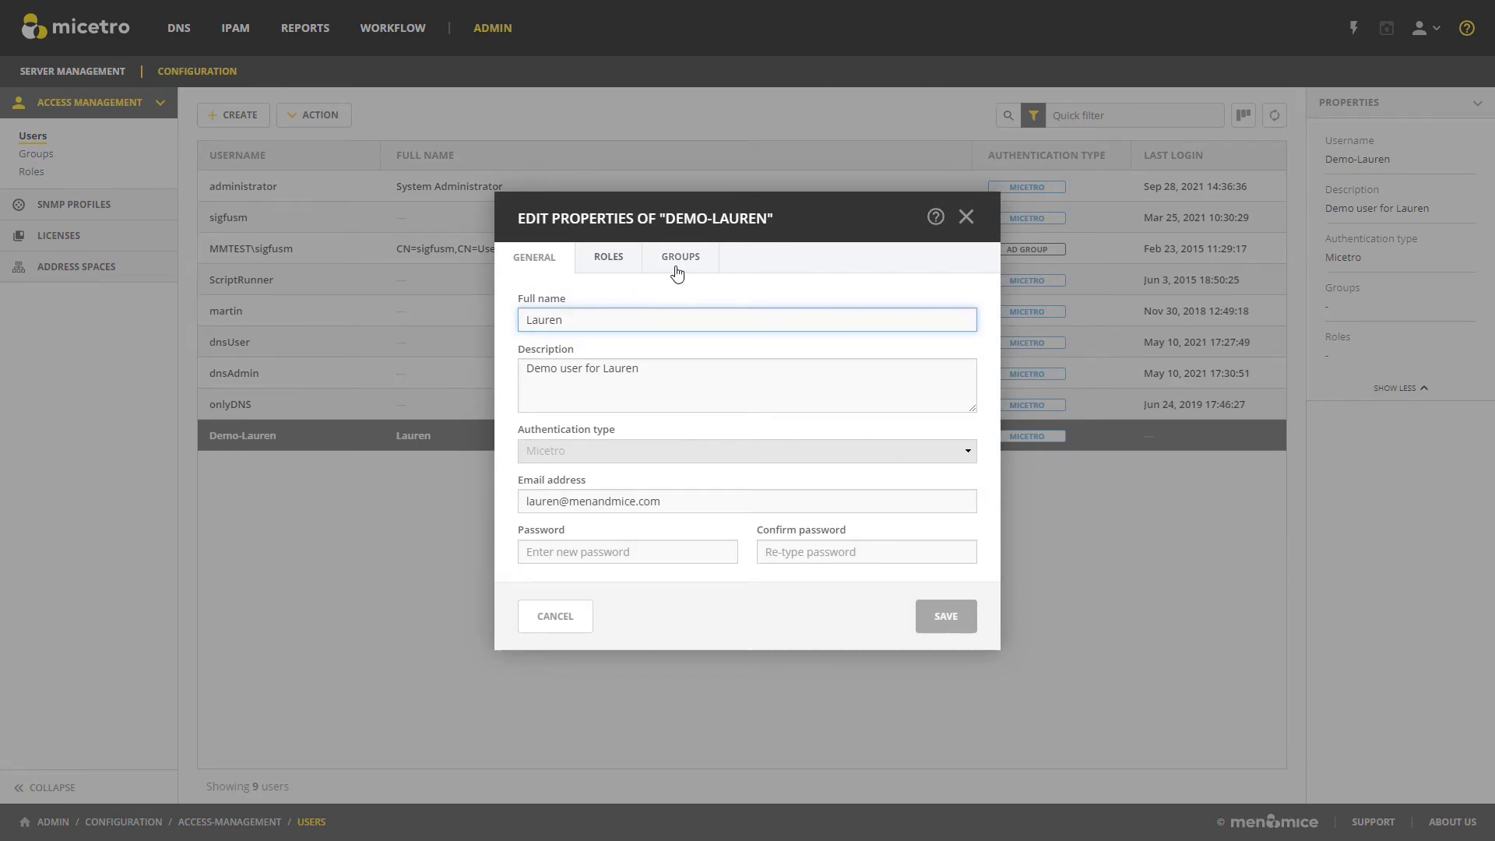
{"action": "left_click", "coordinate": [614, 266]}
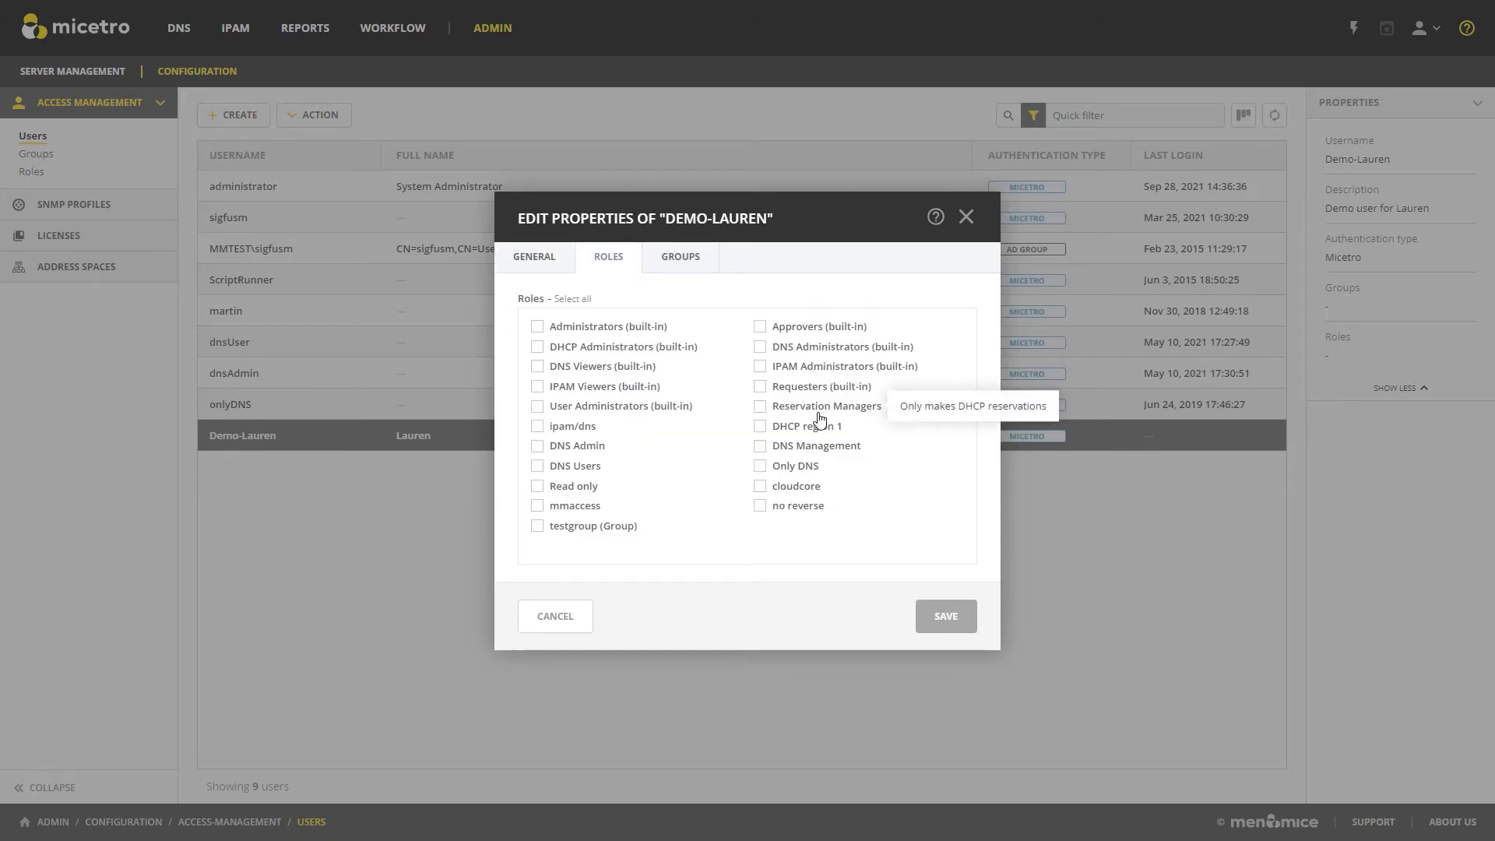
{"action": "left_click", "coordinate": [762, 408]}
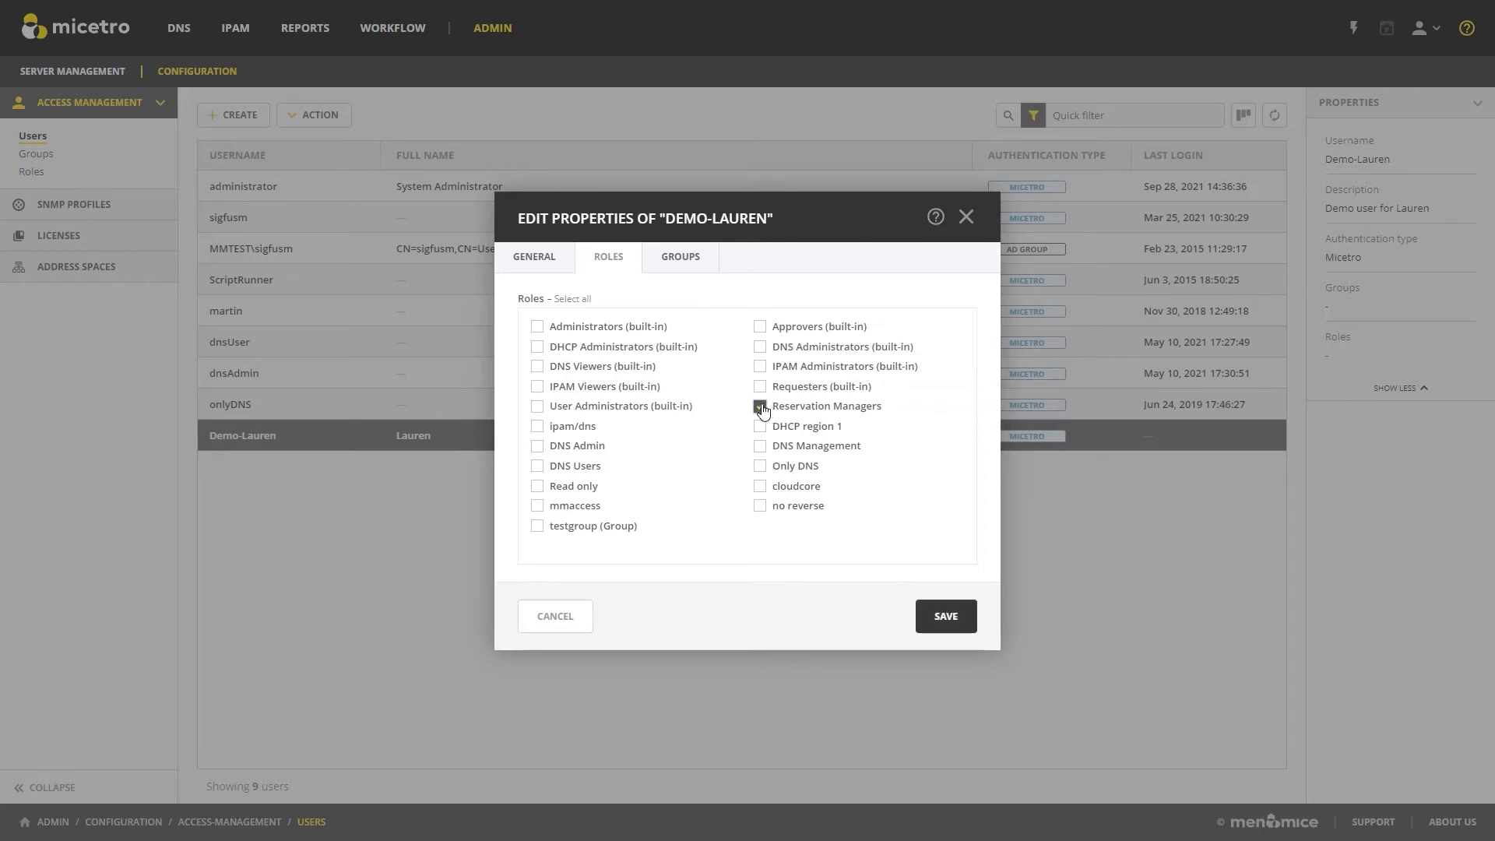
{"action": "left_click", "coordinate": [949, 618]}
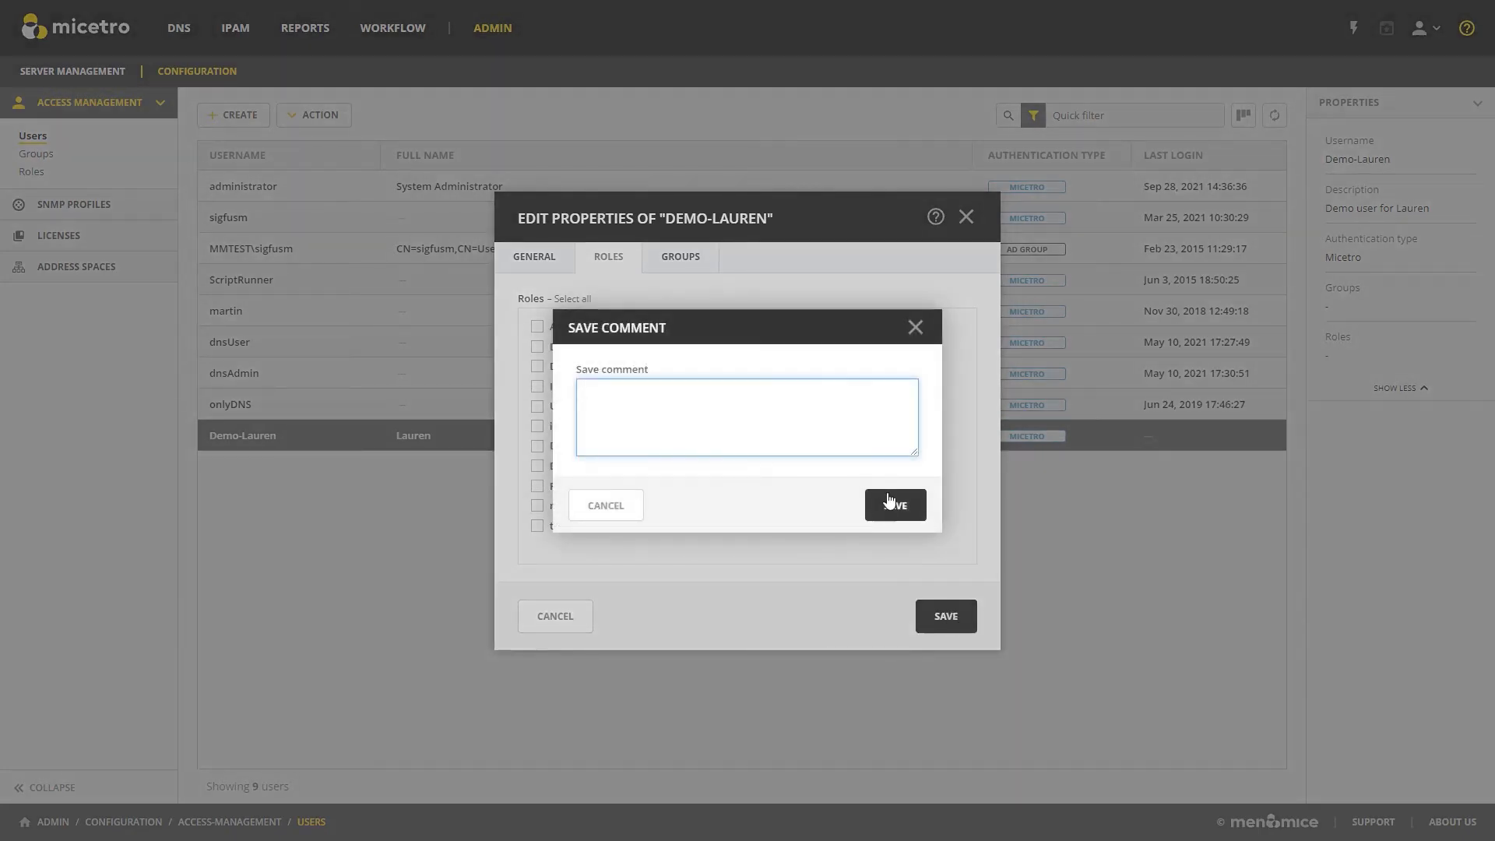
{"action": "left_click", "coordinate": [895, 507]}
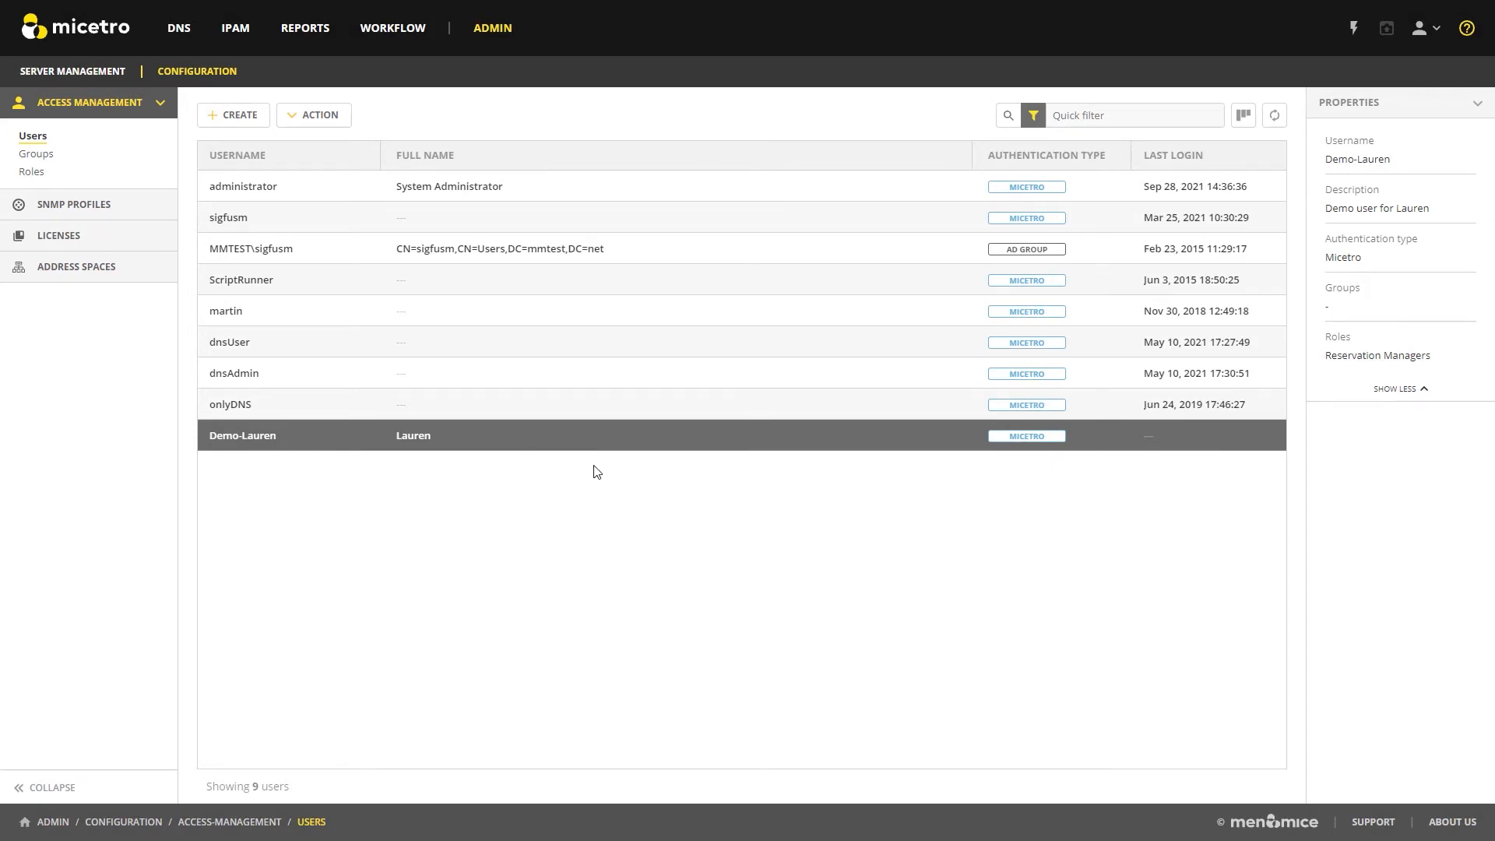
Examine the demo user's effective Micetro access and object access to the DNS server bind2.sm.mmdemo.net.
{"action": "left_click", "coordinate": [1260, 439]}
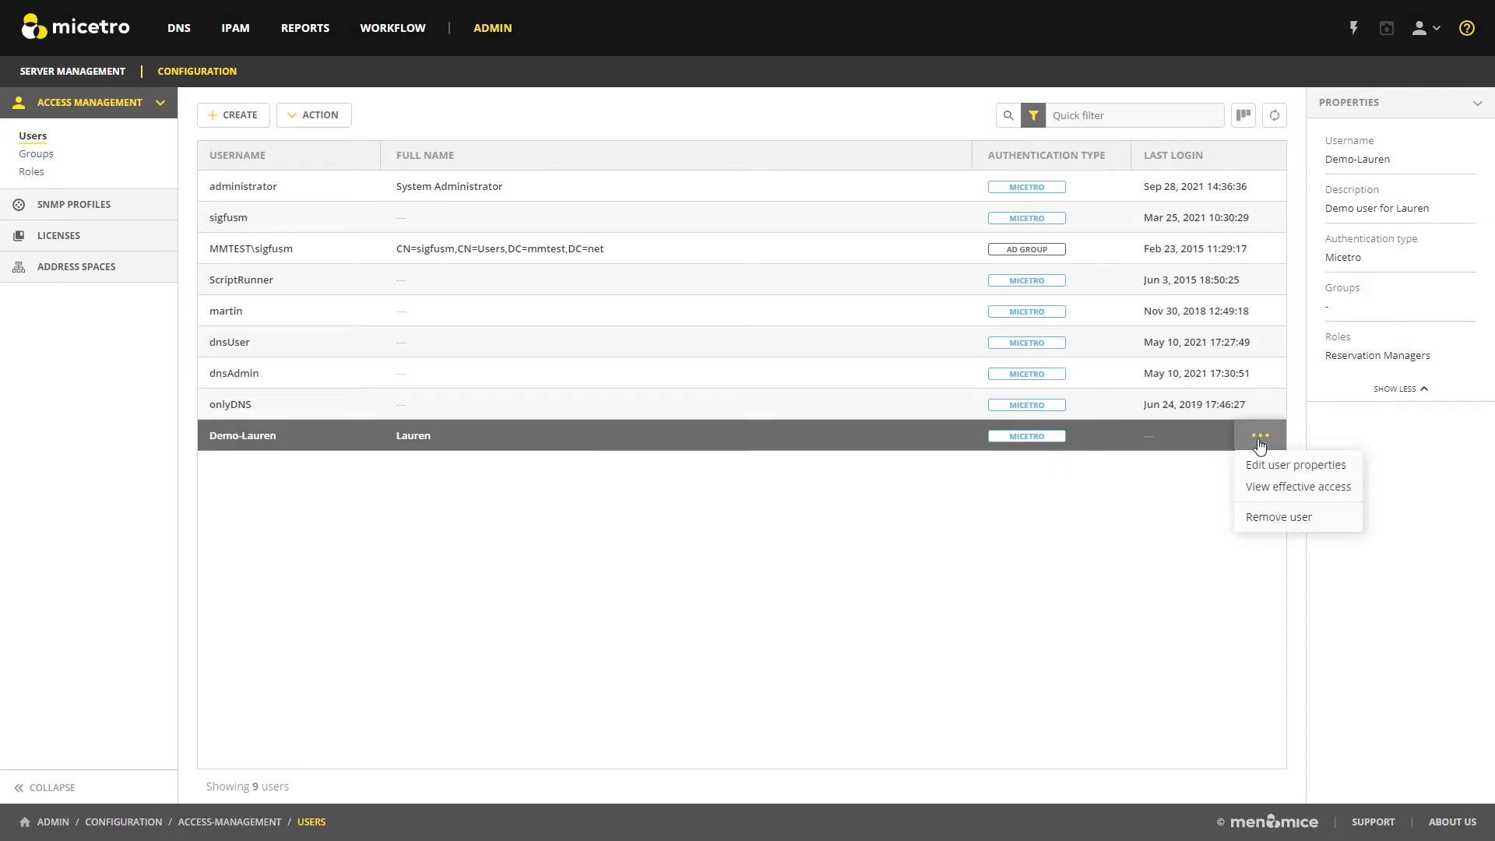
{"action": "left_click", "coordinate": [1263, 488]}
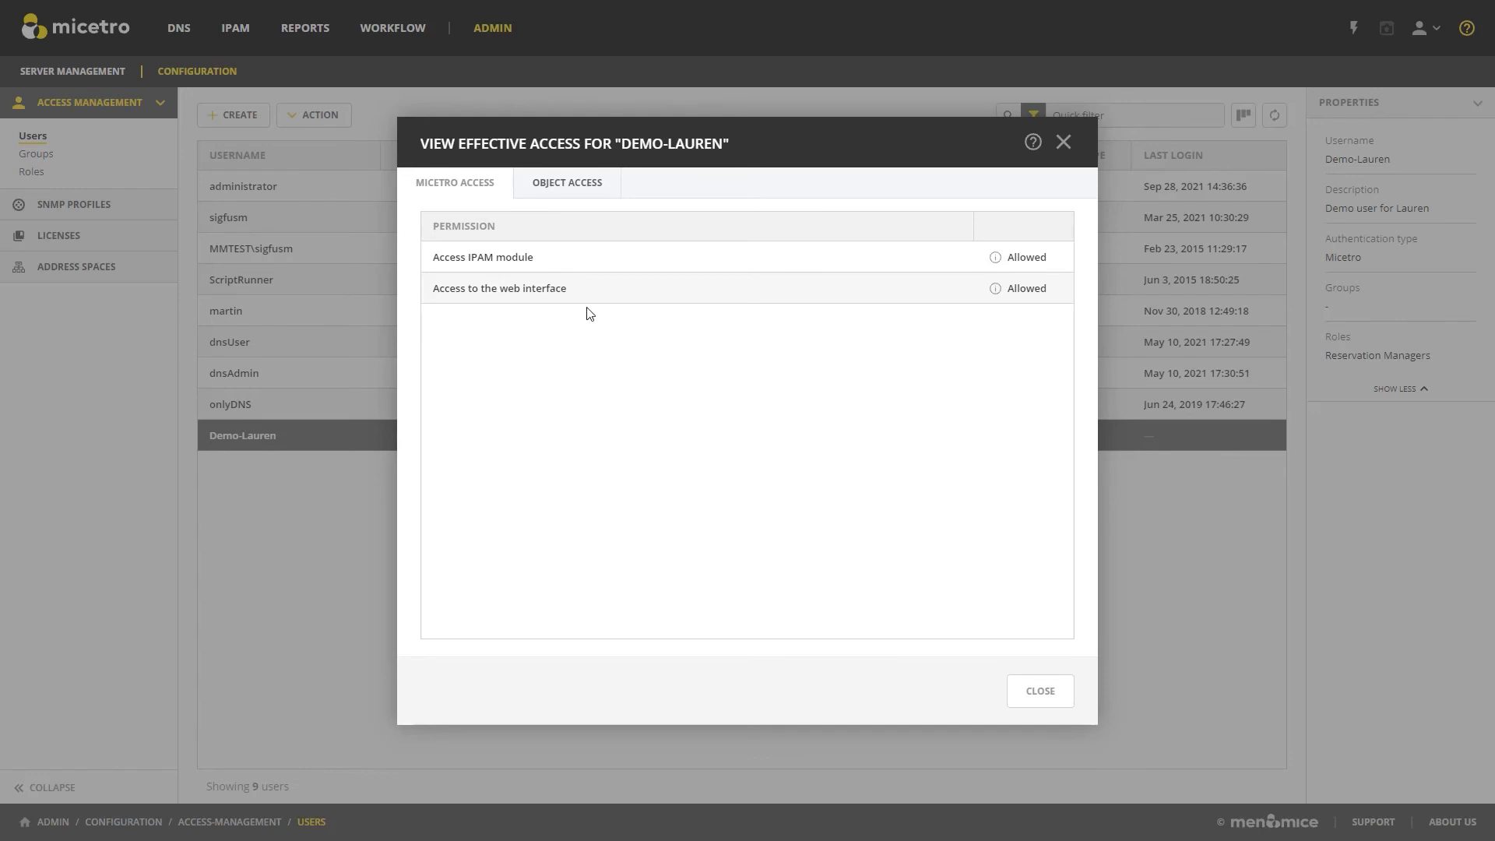
{"action": "left_click", "coordinate": [577, 192]}
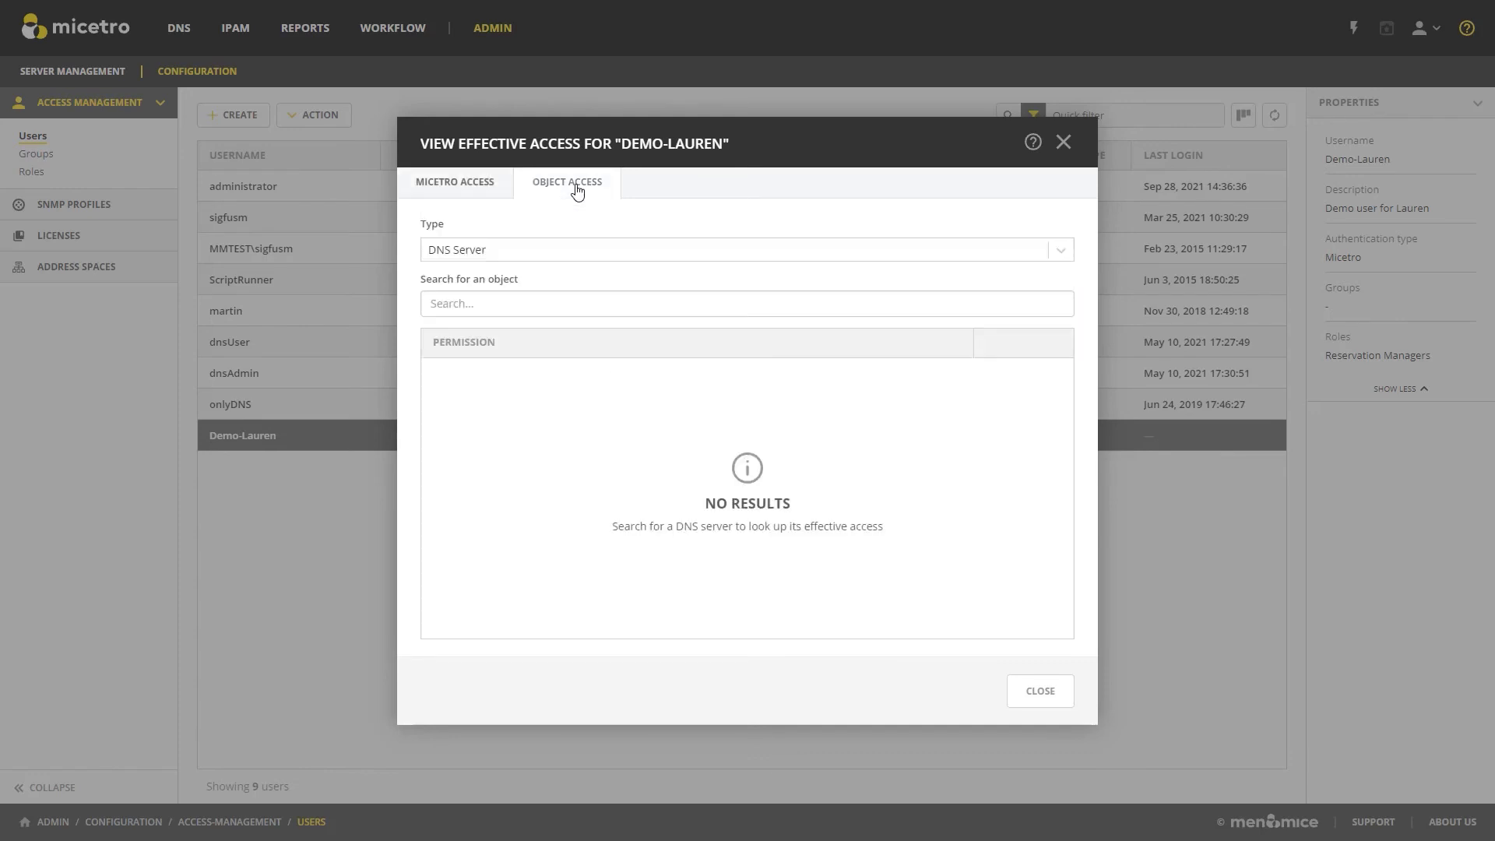
{"action": "left_click", "coordinate": [492, 304]}
{"action": "type", "text": "bs"}
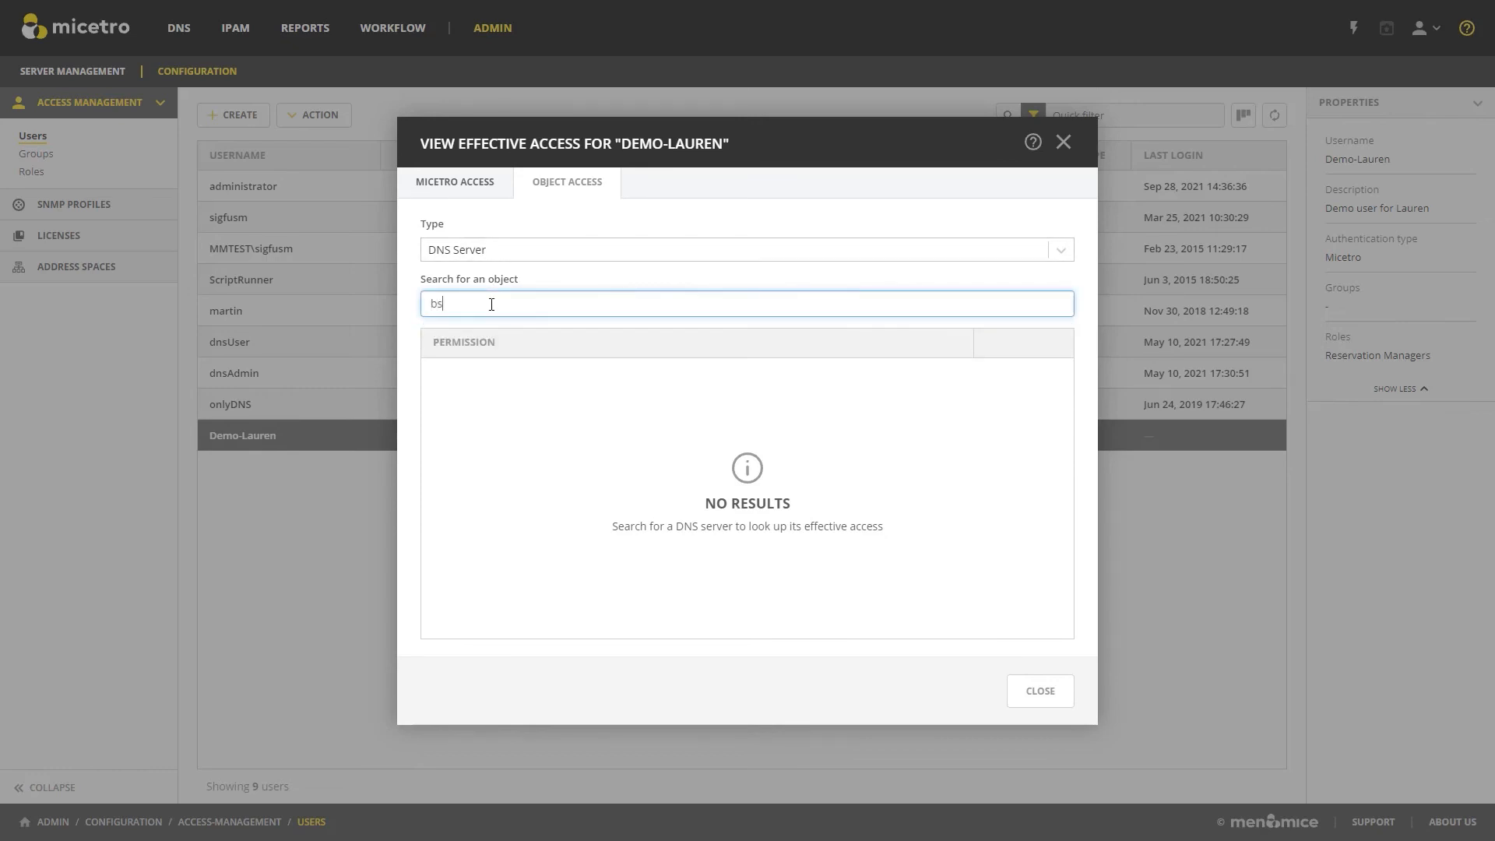
{"action": "key", "text": "BackSpace"}
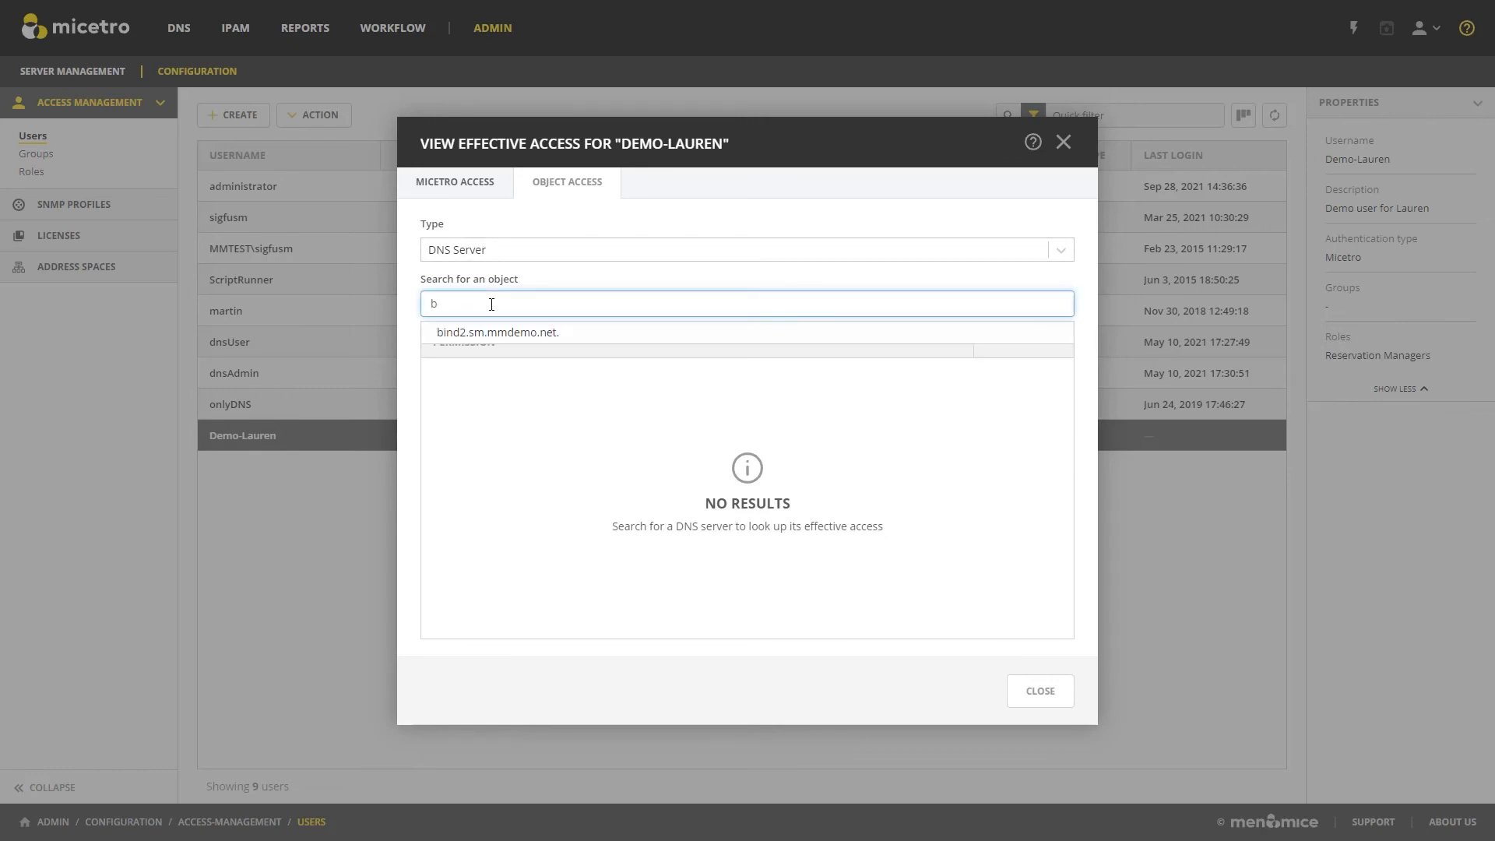
{"action": "left_click", "coordinate": [517, 335]}
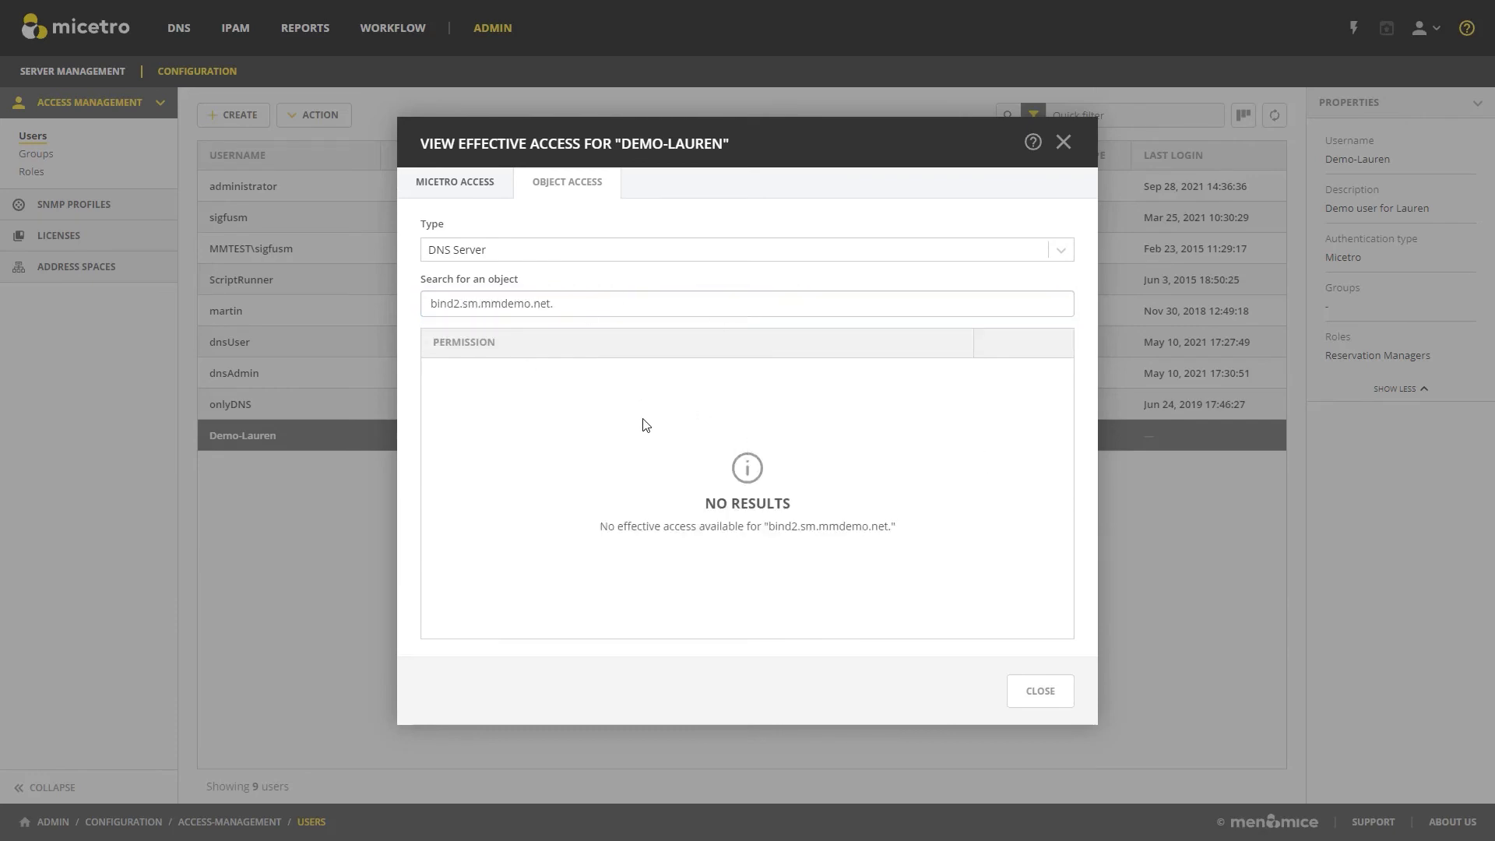
{"action": "left_click", "coordinate": [1062, 250]}
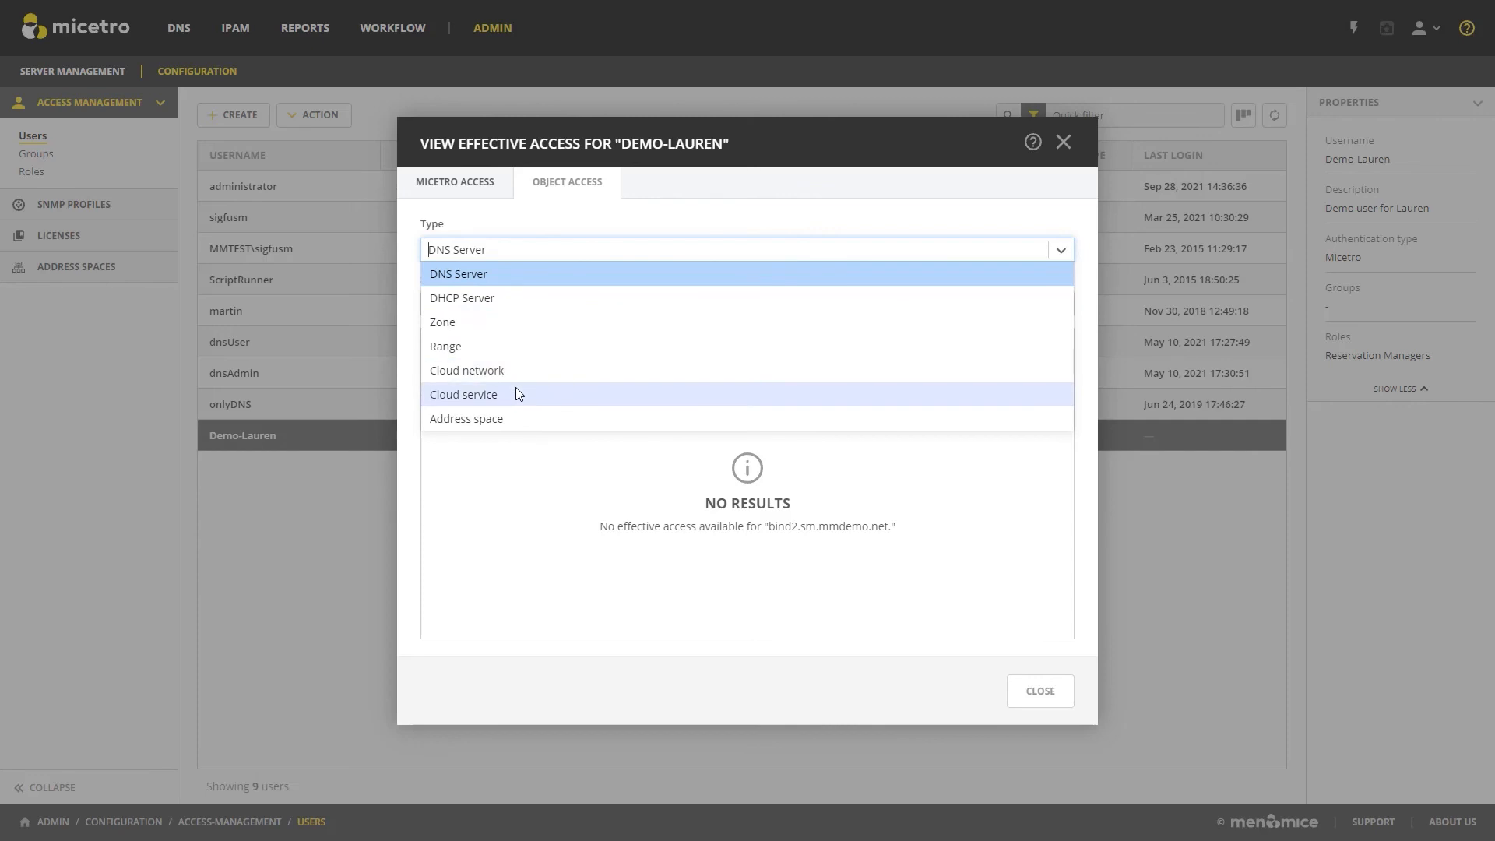
{"action": "left_click", "coordinate": [470, 190]}
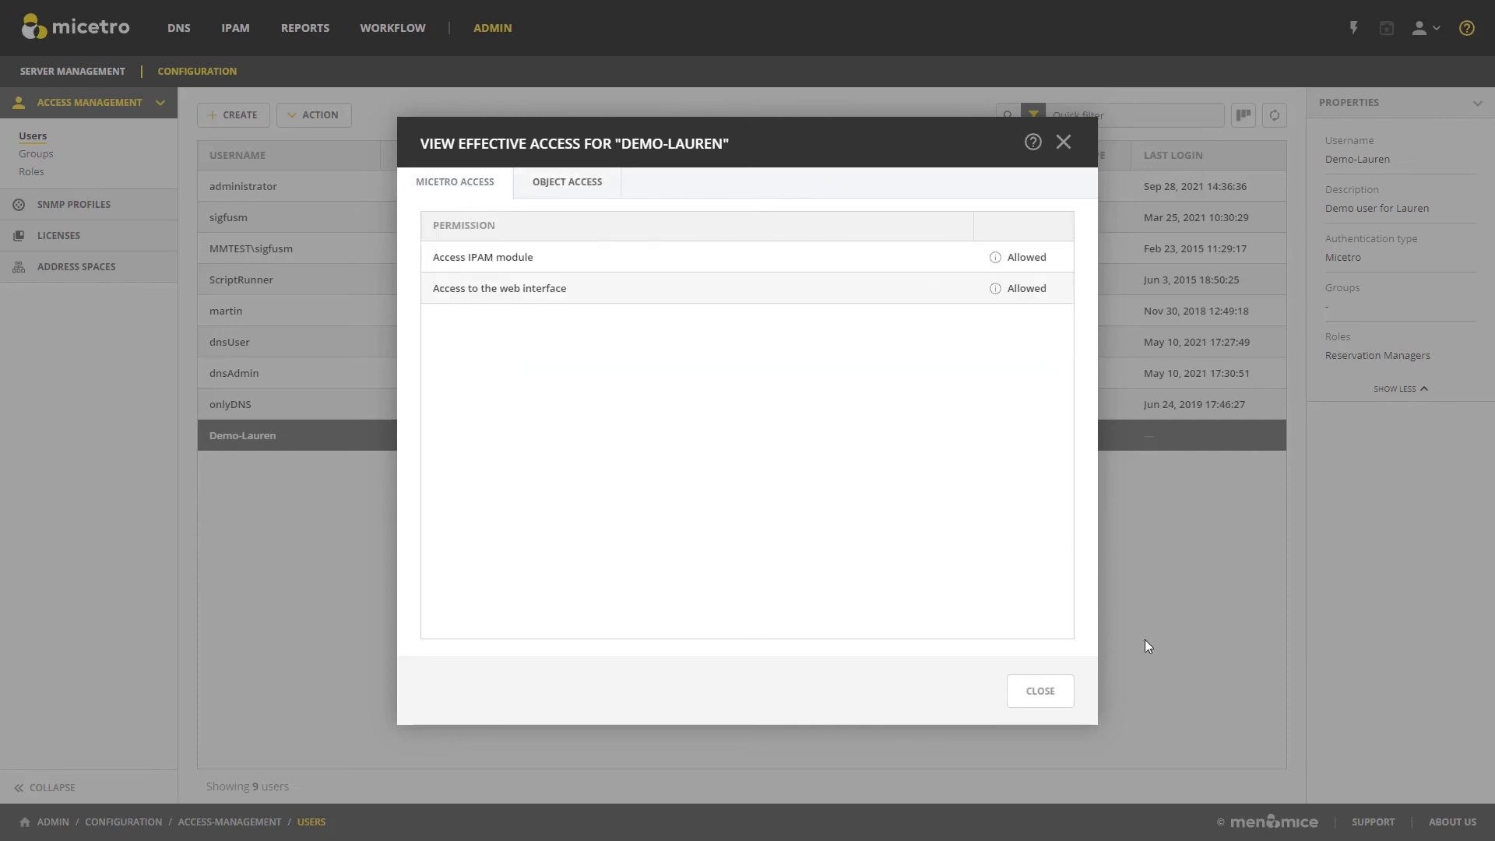
Close the demo user's effective access view and turn off access inheritance from the parent range for the 10.0.0.0/8 network.
{"action": "left_click", "coordinate": [1041, 692]}
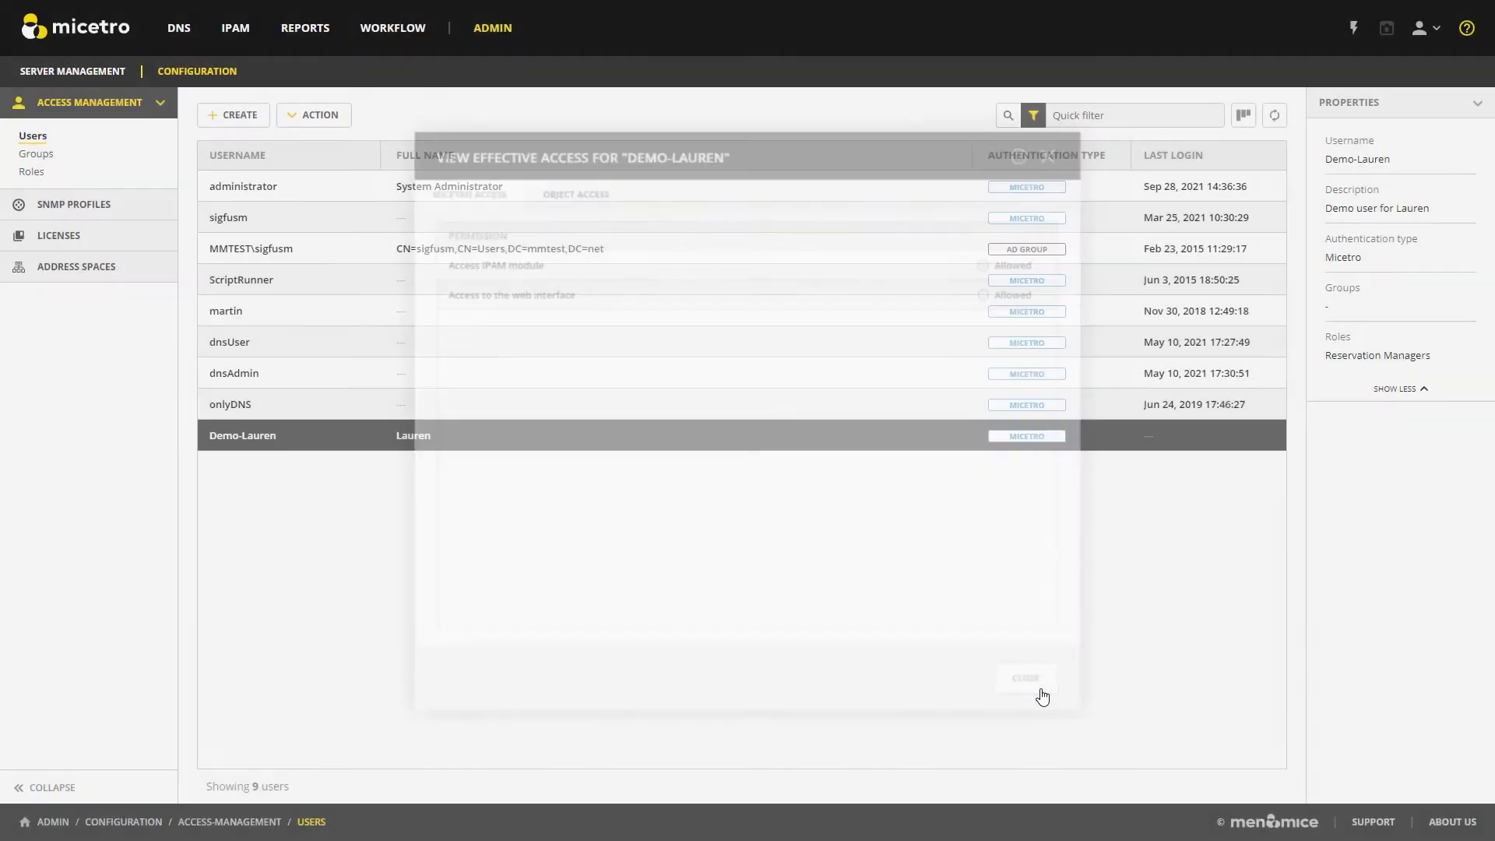
{"action": "left_click", "coordinate": [1043, 697]}
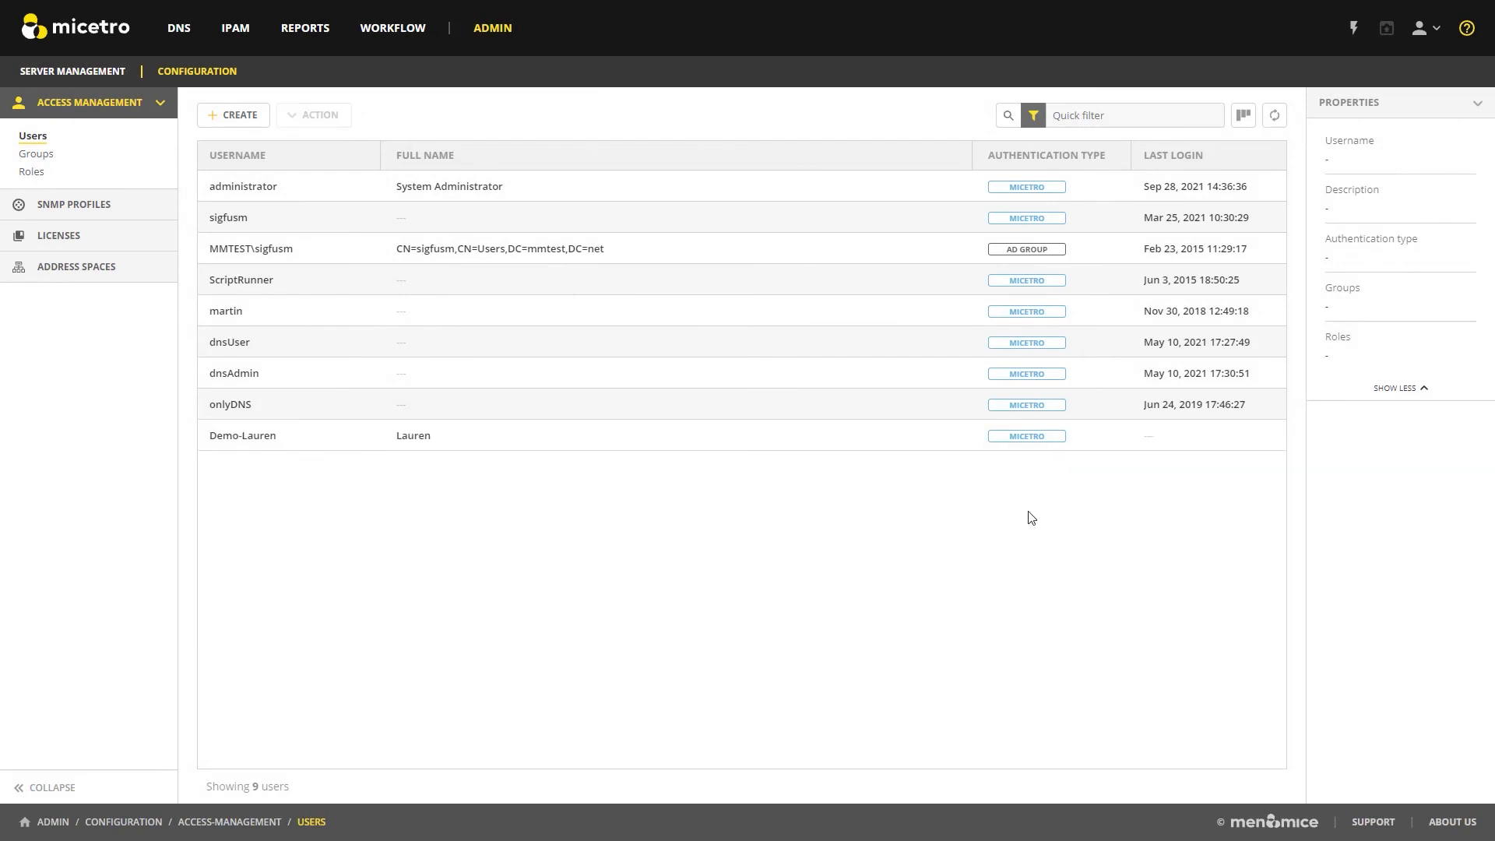
{"action": "left_click", "coordinate": [232, 29]}
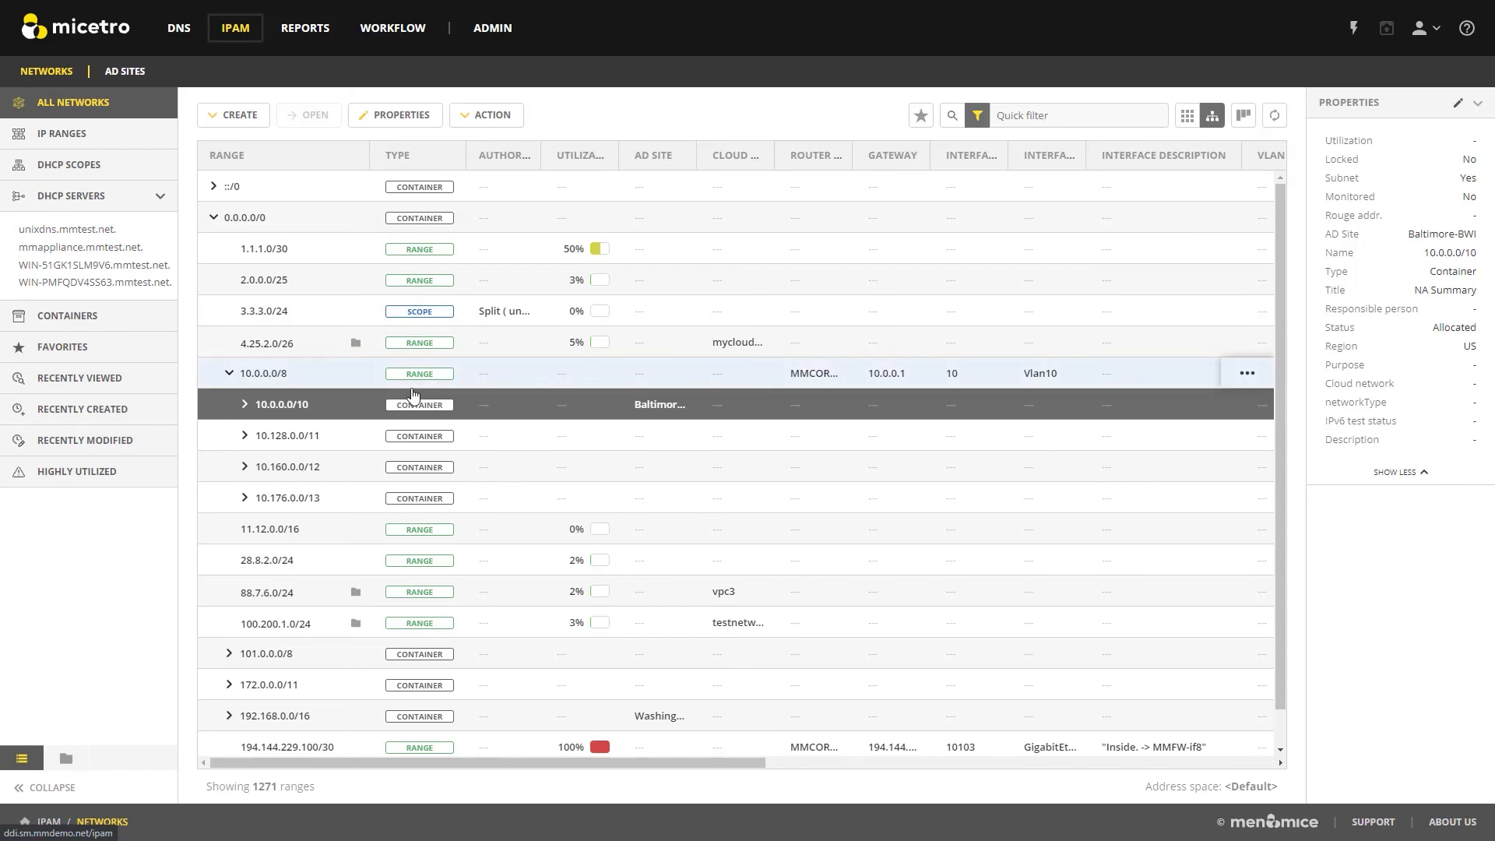
{"action": "left_click", "coordinate": [1259, 377]}
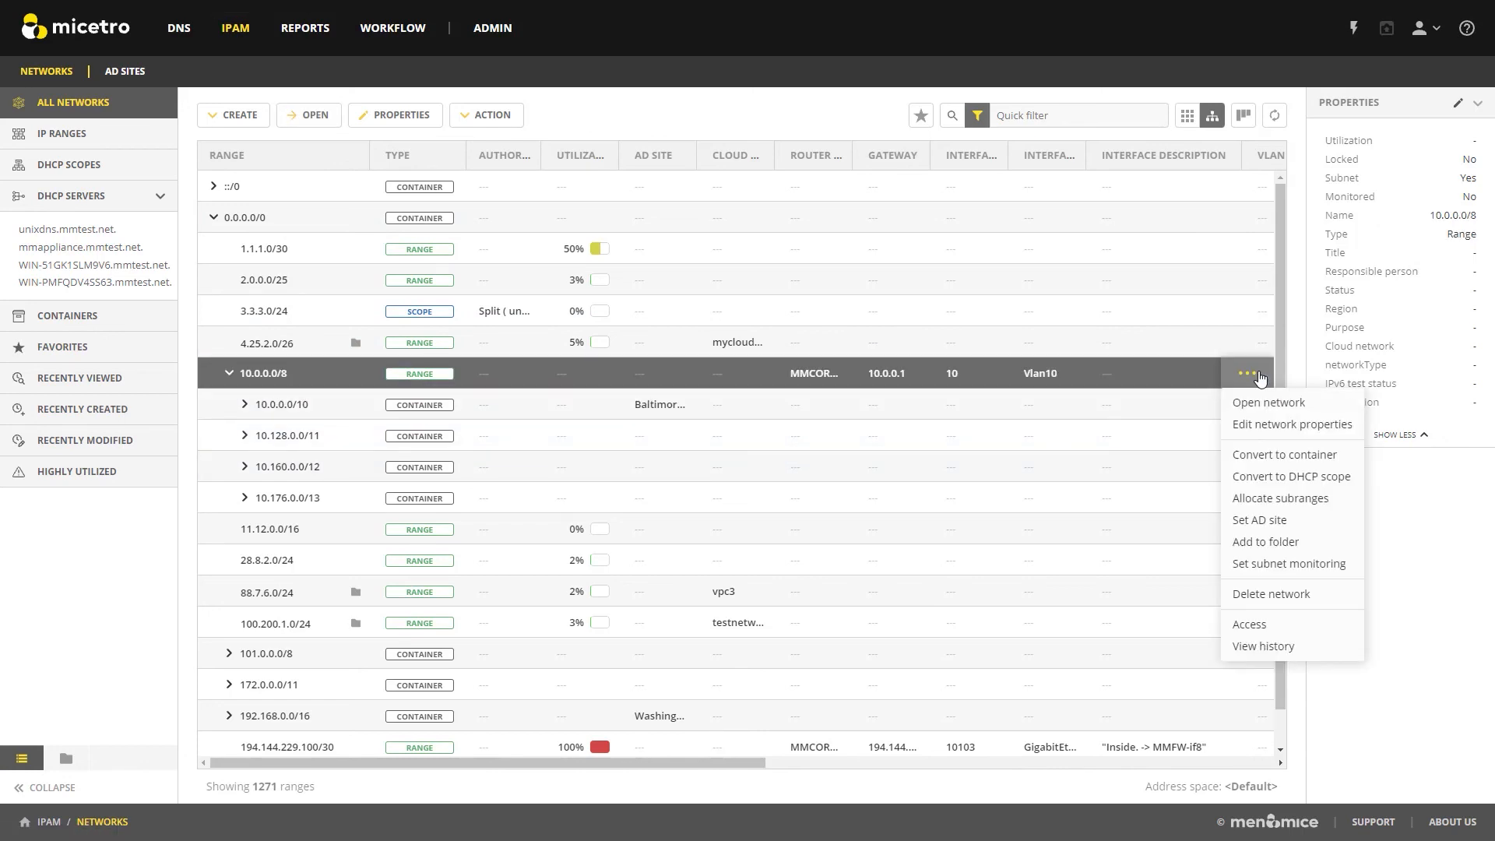
{"action": "left_click", "coordinate": [1273, 632]}
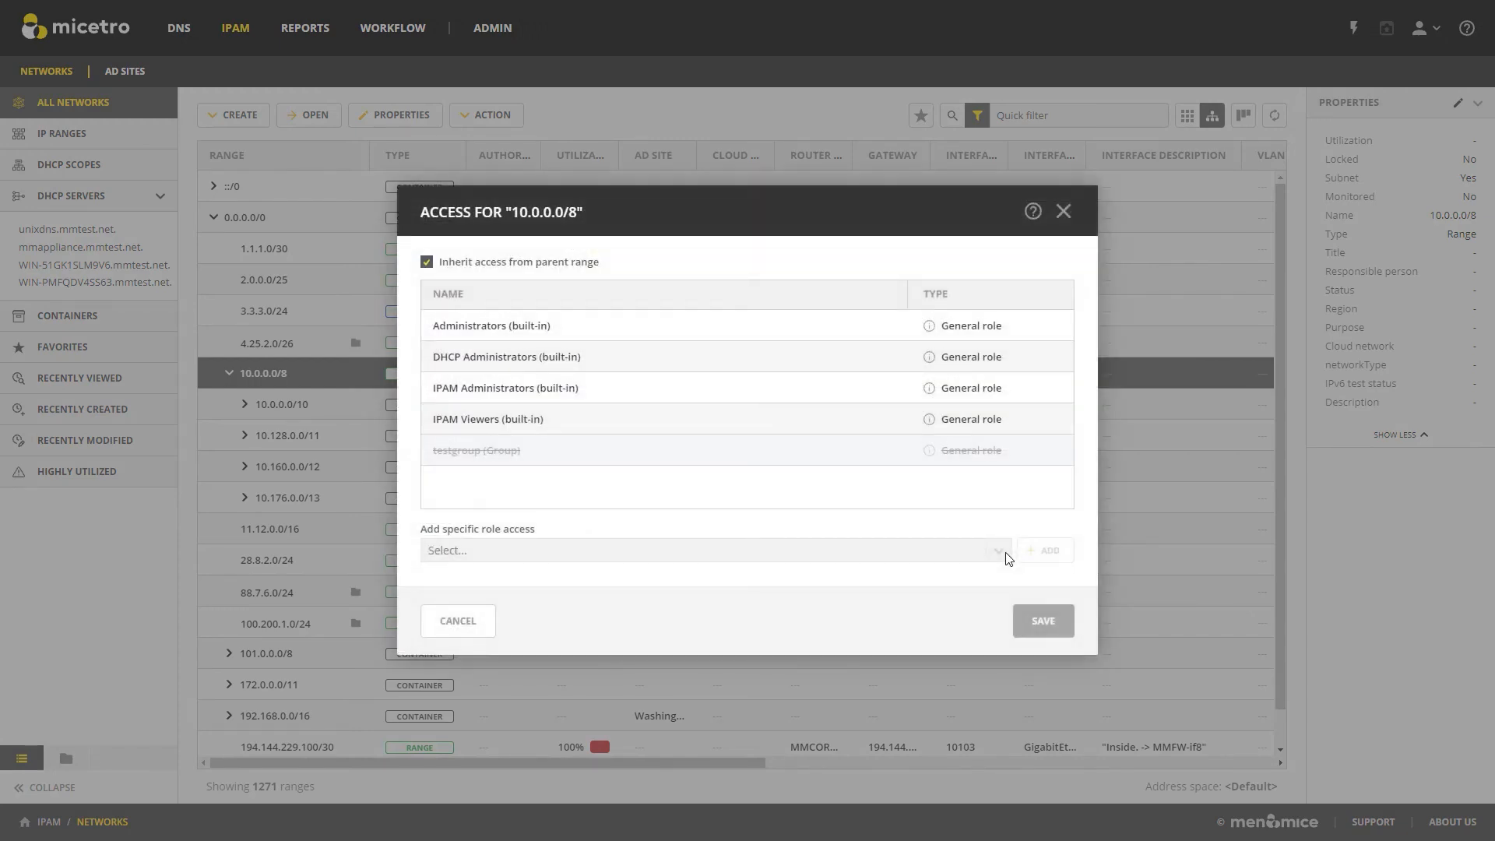
{"action": "left_click", "coordinate": [428, 263]}
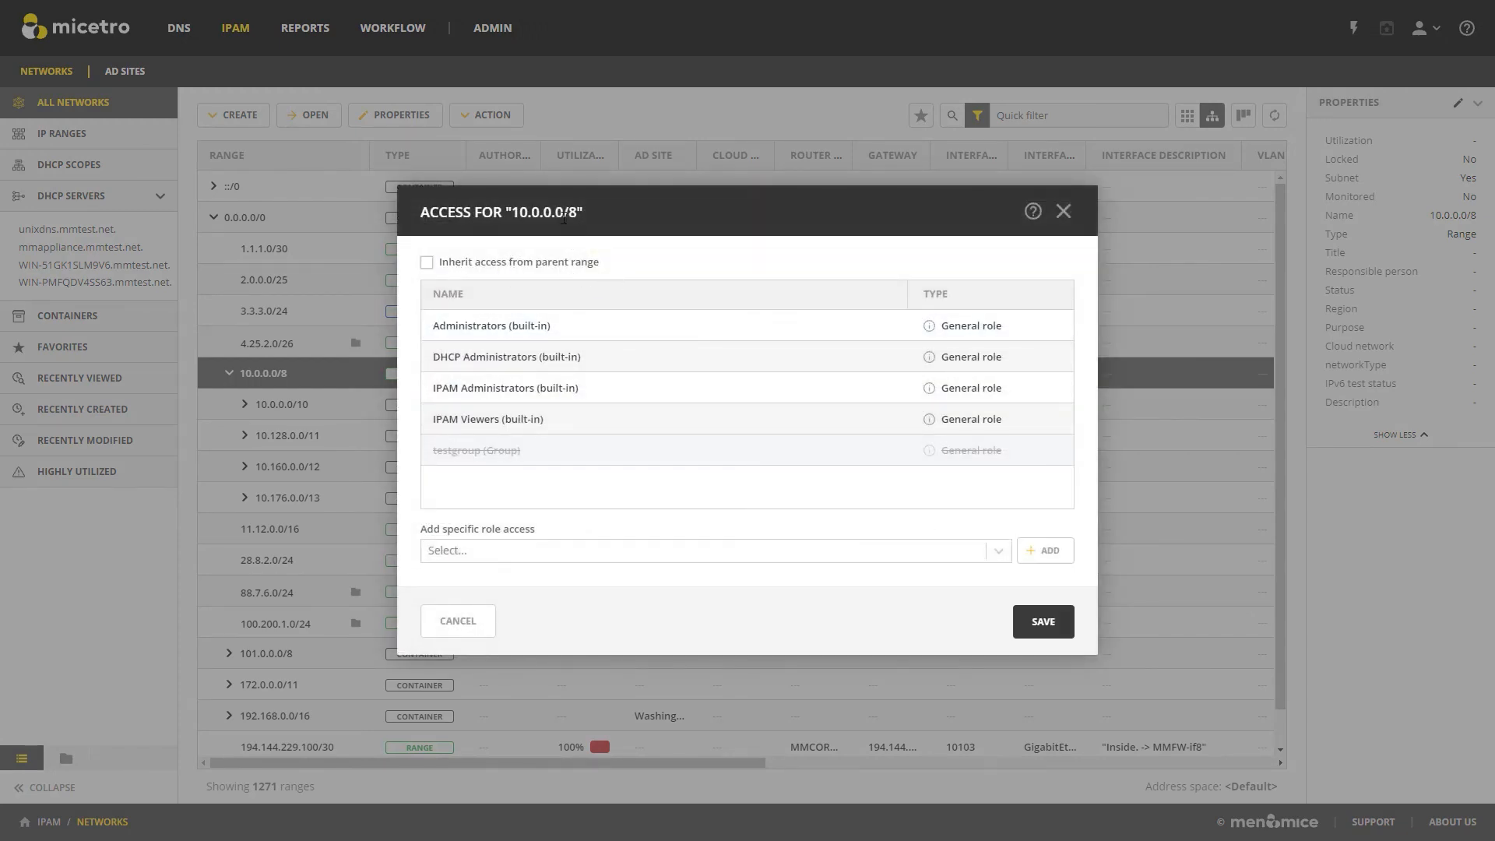
Add the Reservation Managers specific role to the access list of the 10.0.0.0/8 network.
{"action": "left_click", "coordinate": [580, 551]}
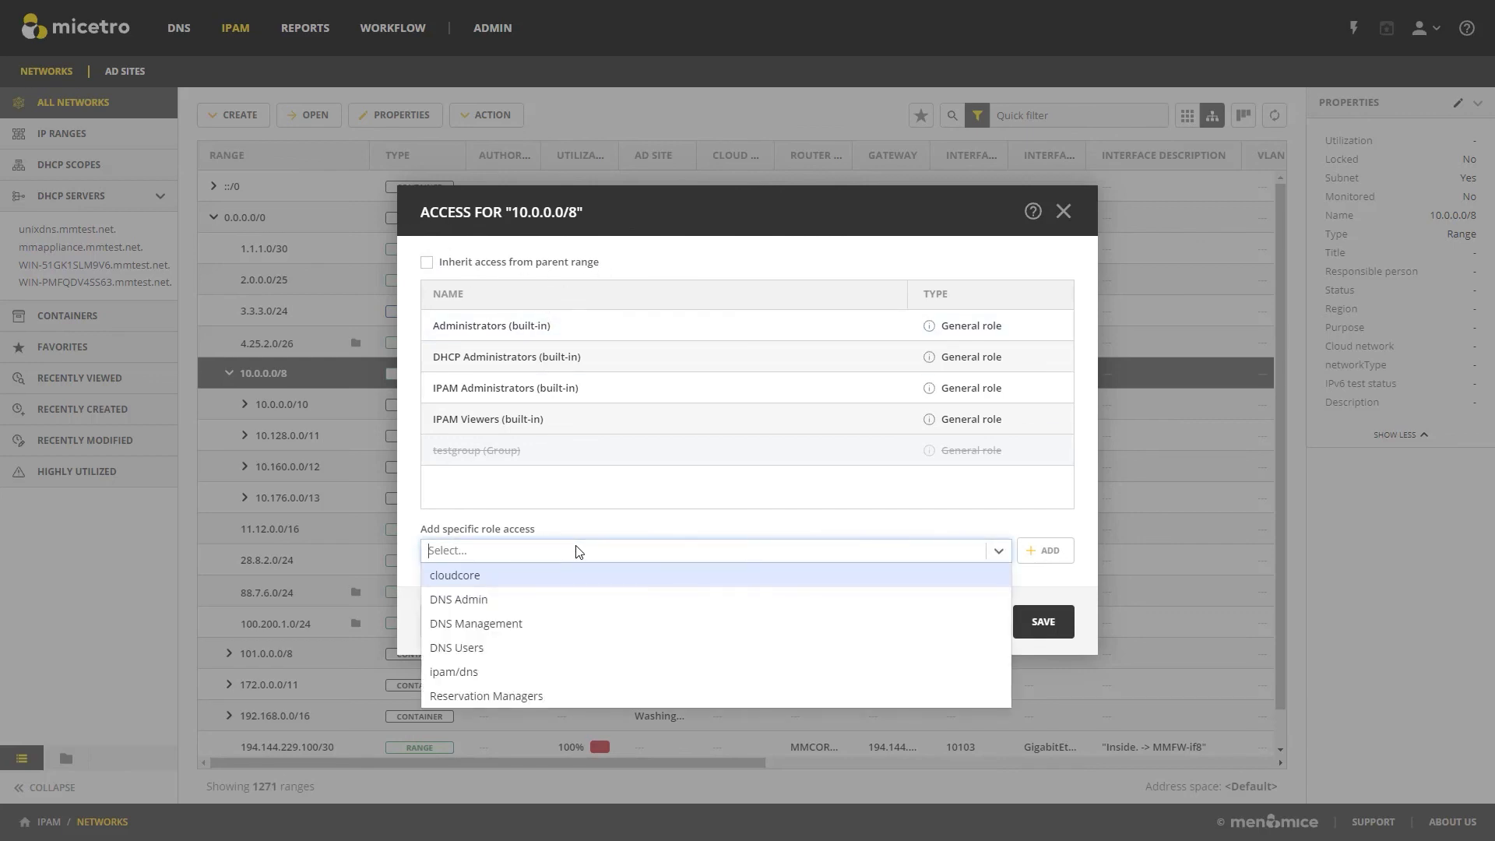
{"action": "left_click", "coordinate": [534, 699]}
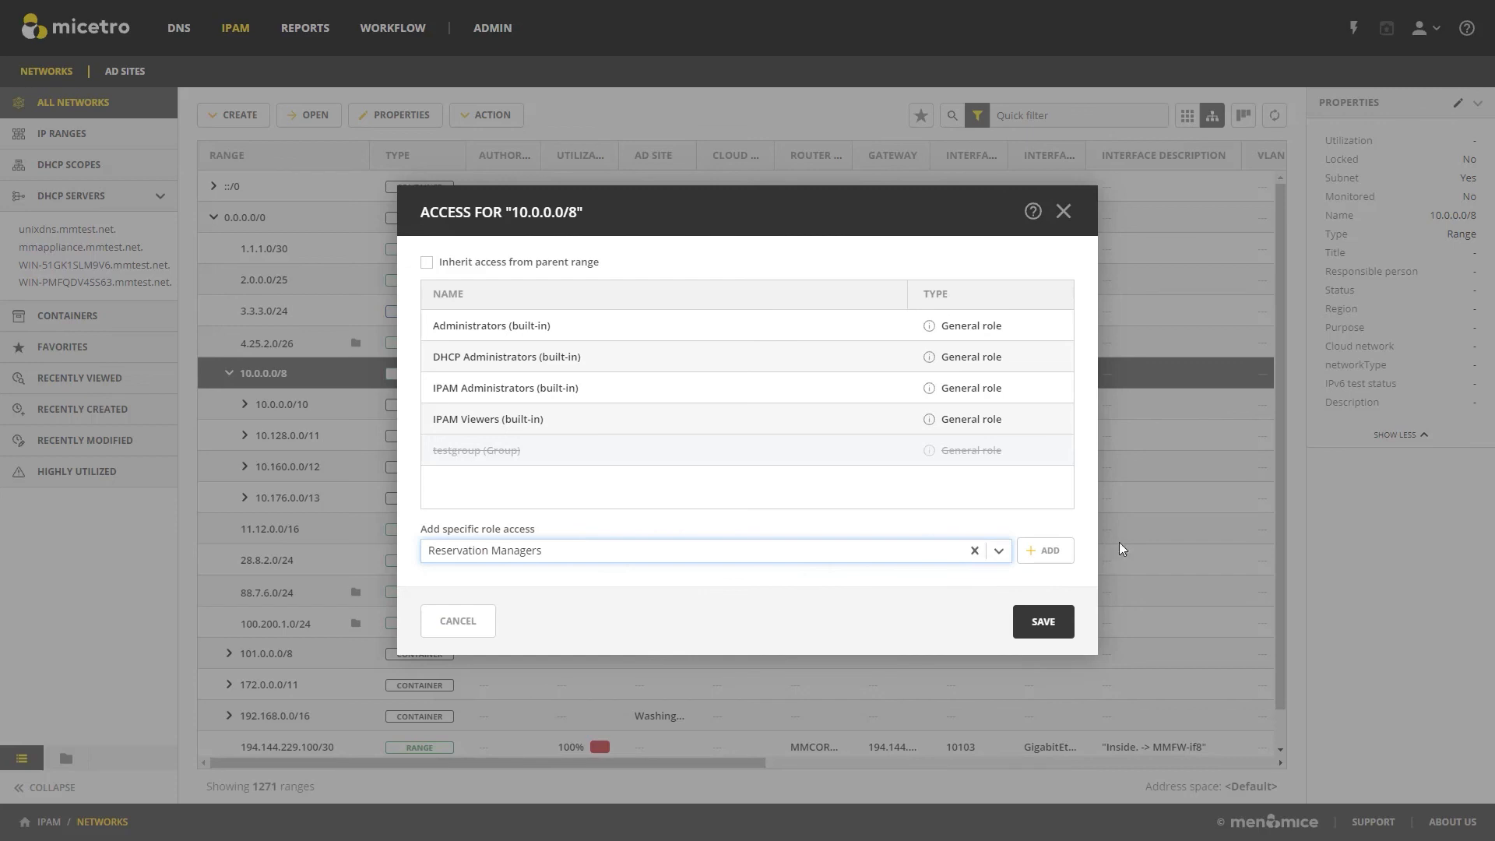
{"action": "left_click", "coordinate": [1050, 555]}
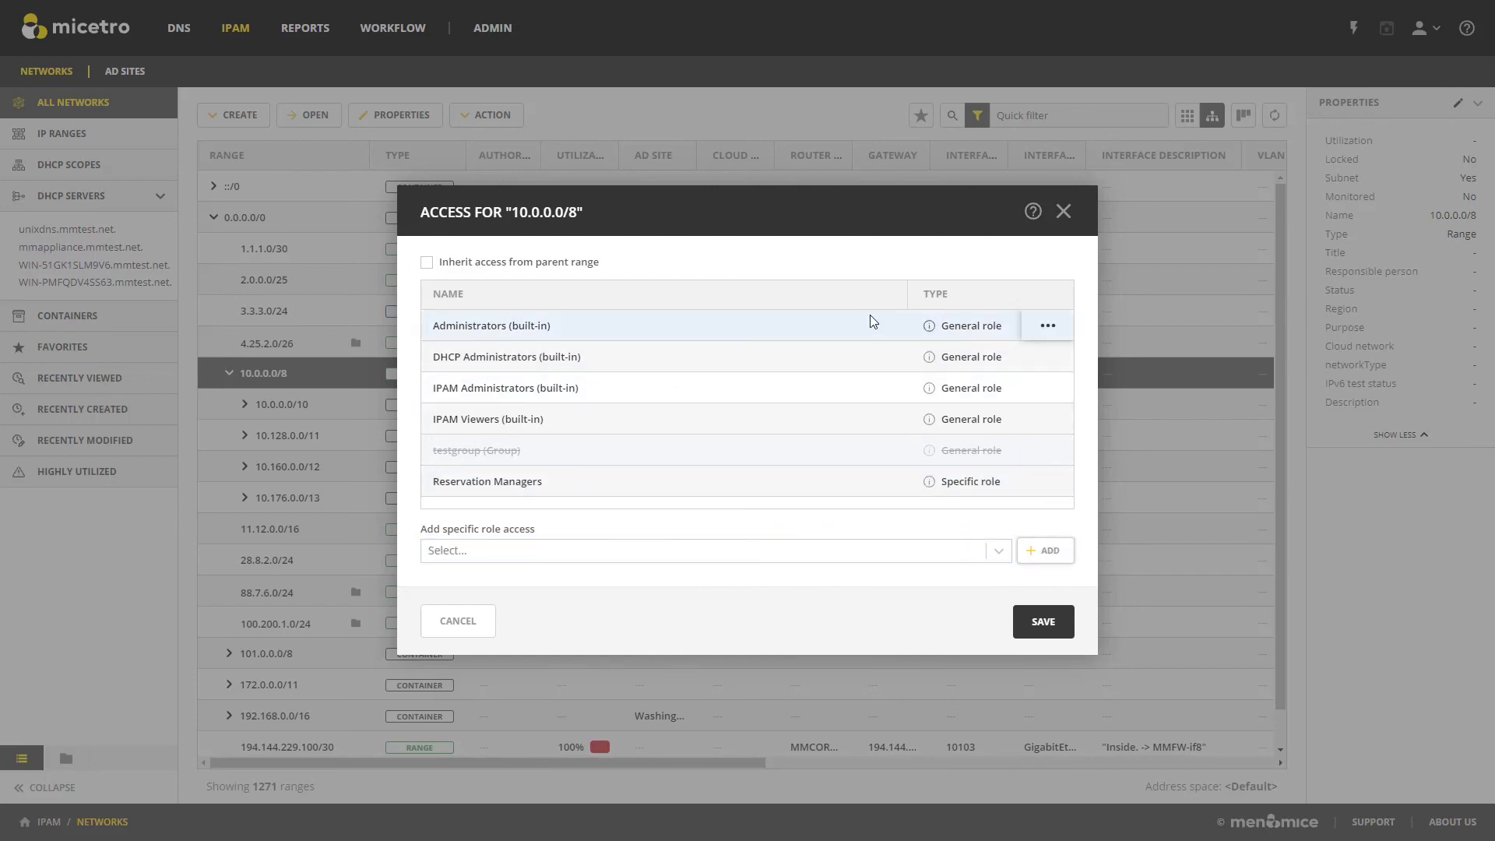
Open the available actions for the built-in Administrators role in the 10.0.0.0/8 access list.
{"action": "left_click", "coordinate": [1053, 341]}
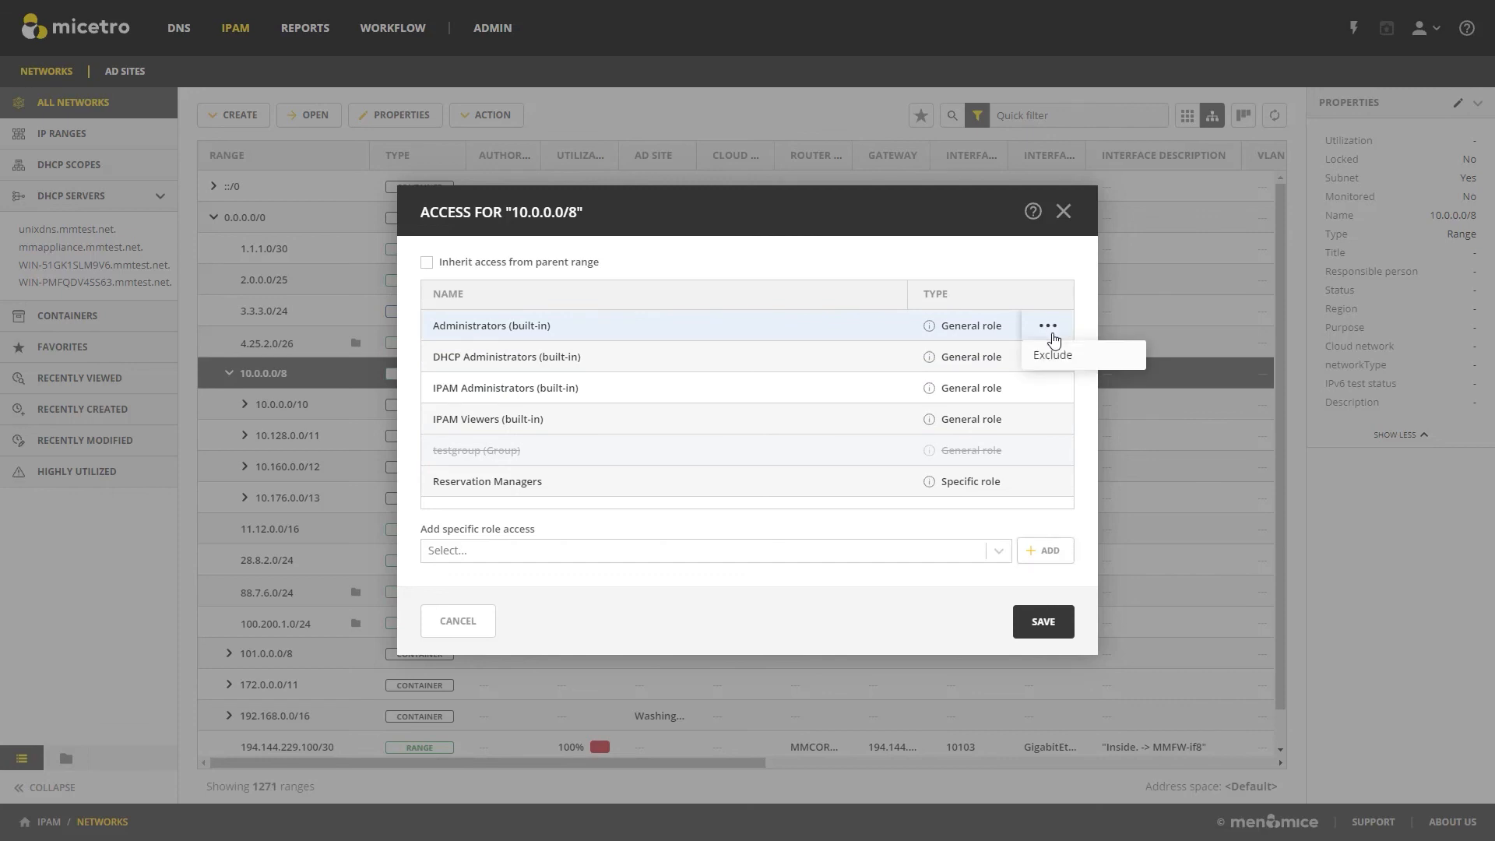